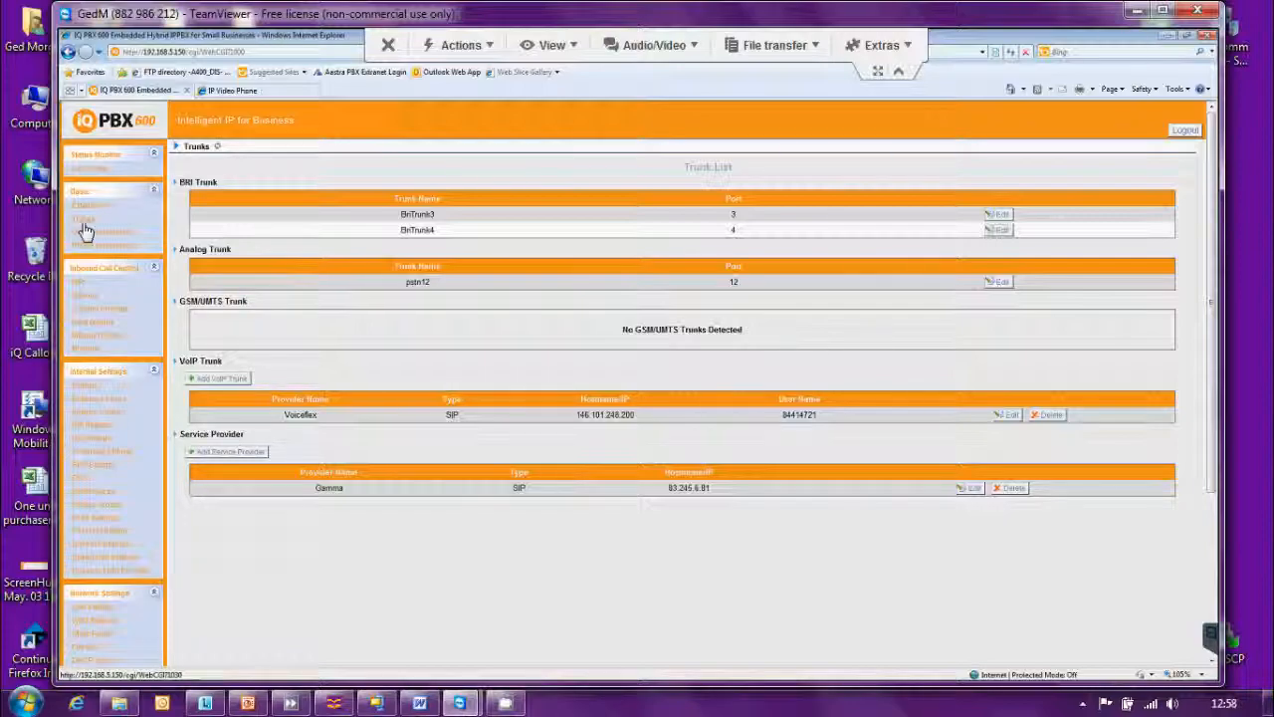
# Check live line status, then open BriTrunk3's edit form from the BRI trunk list.
pyautogui.click(83, 221)
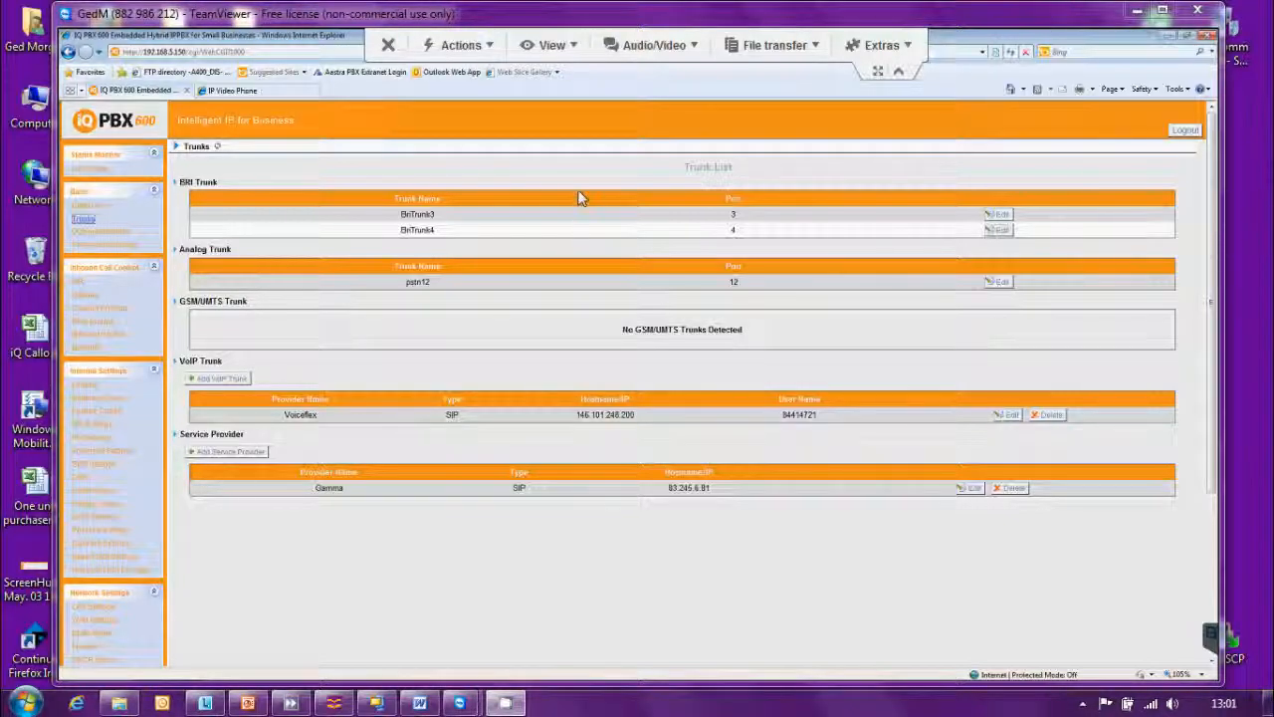
pyautogui.click(95, 169)
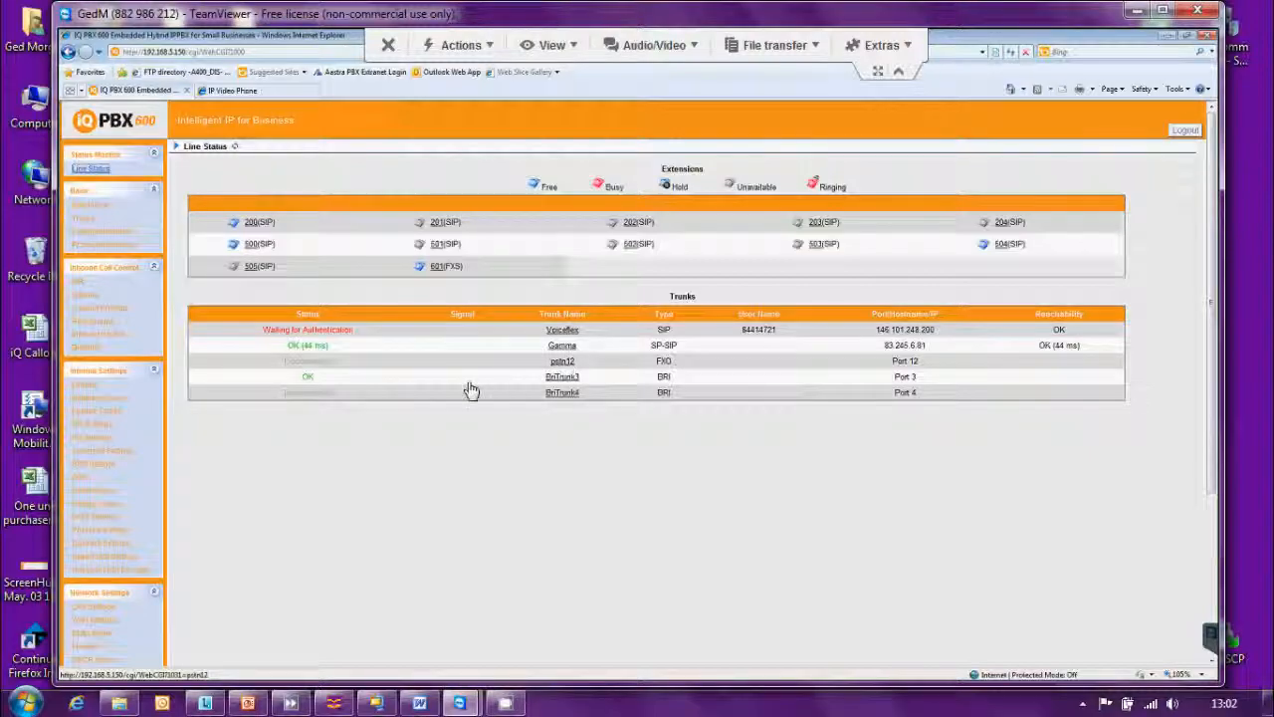
pyautogui.click(83, 222)
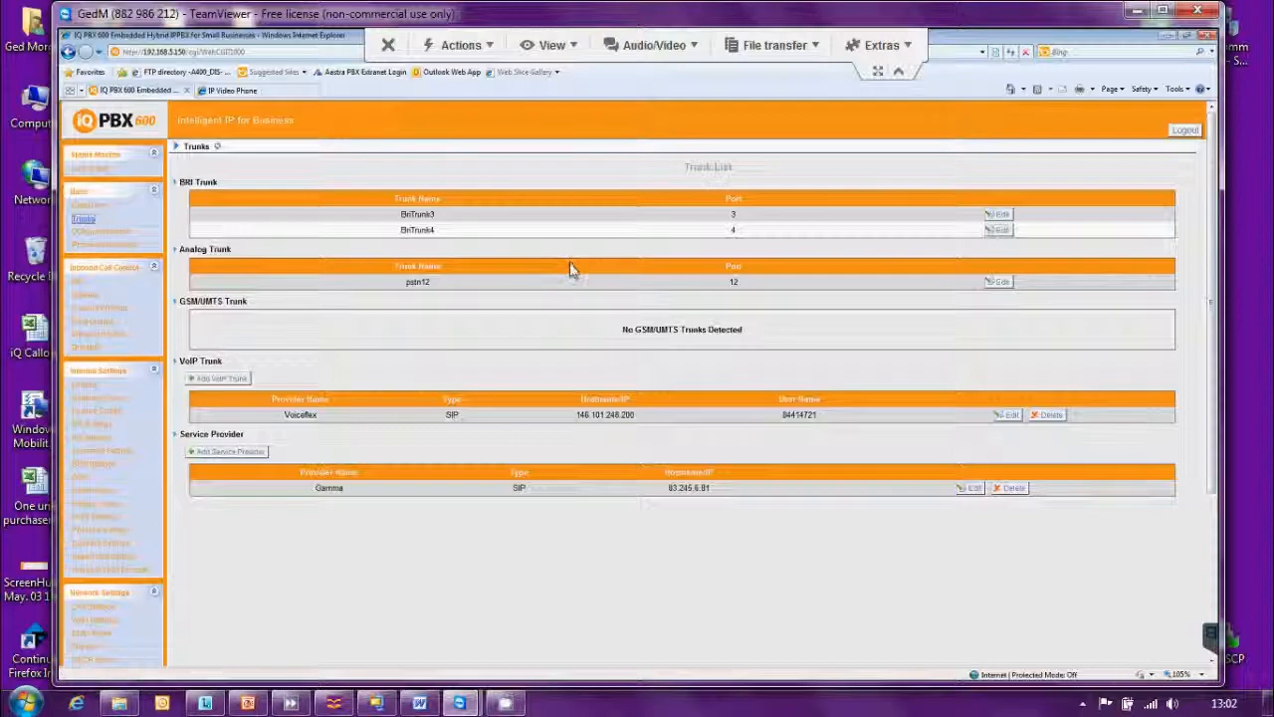
pyautogui.click(1002, 214)
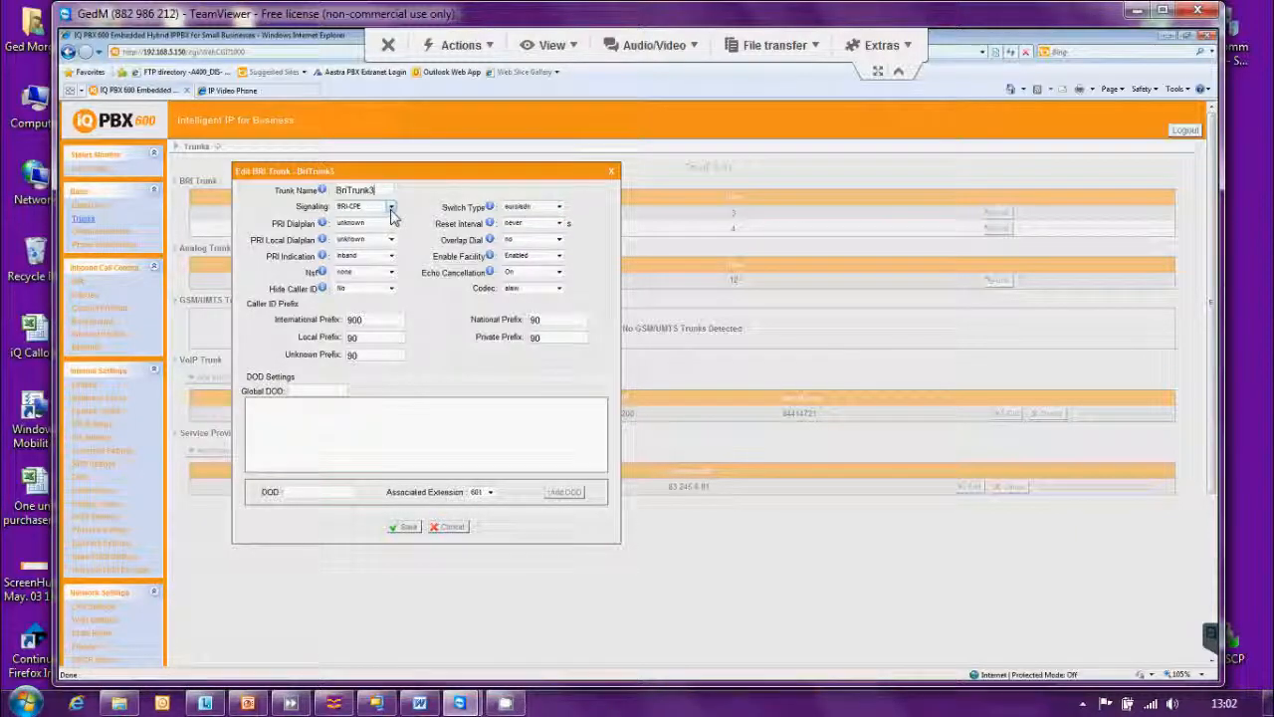
pyautogui.click(391, 207)
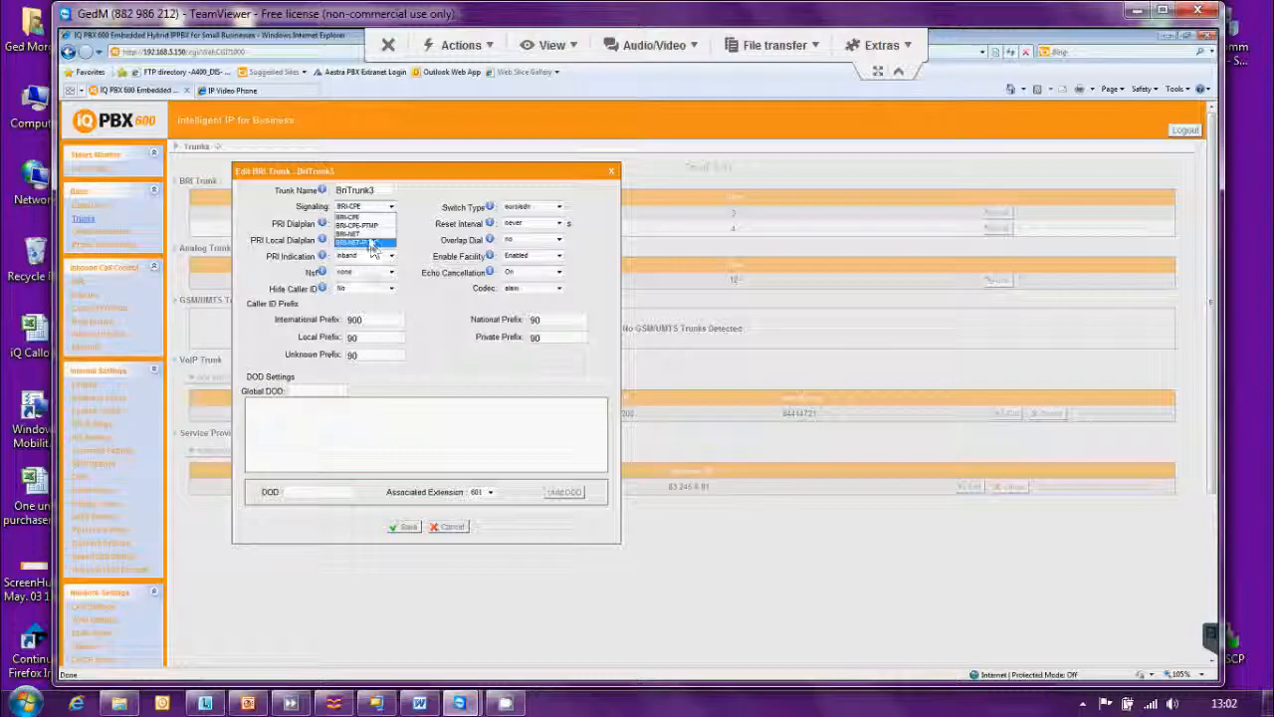
pyautogui.click(361, 217)
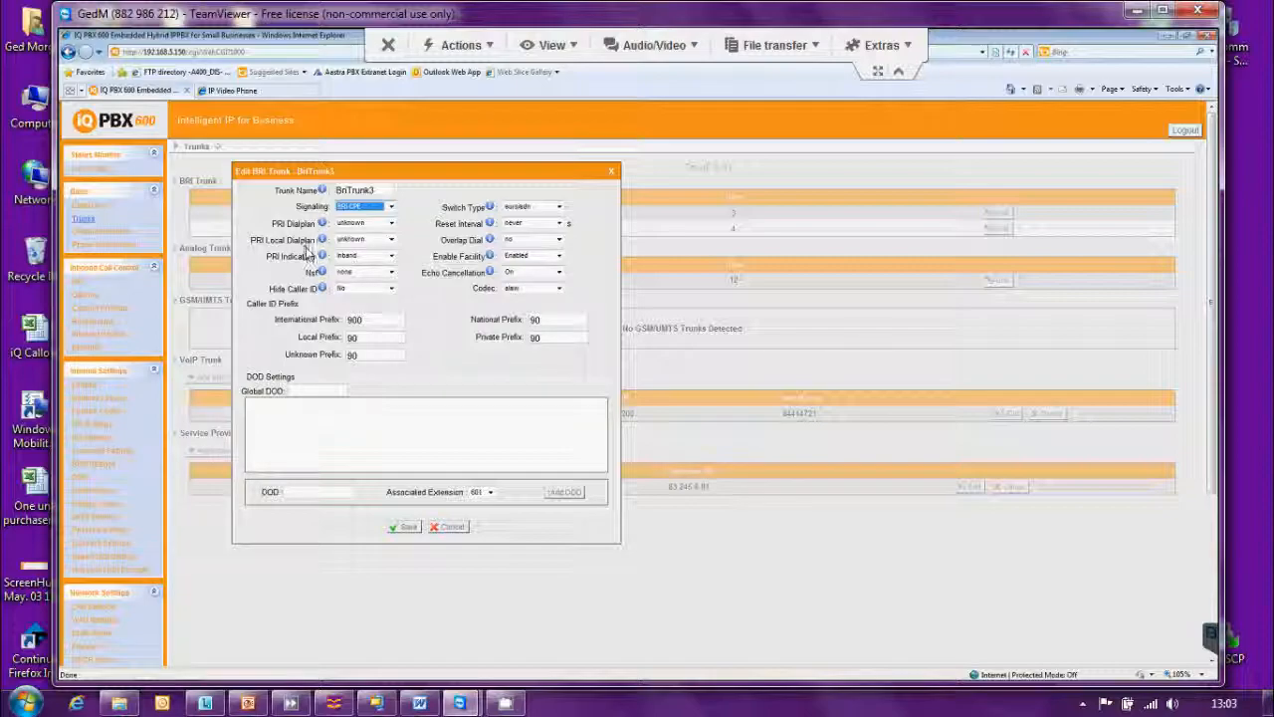
pyautogui.moveTo(323, 244)
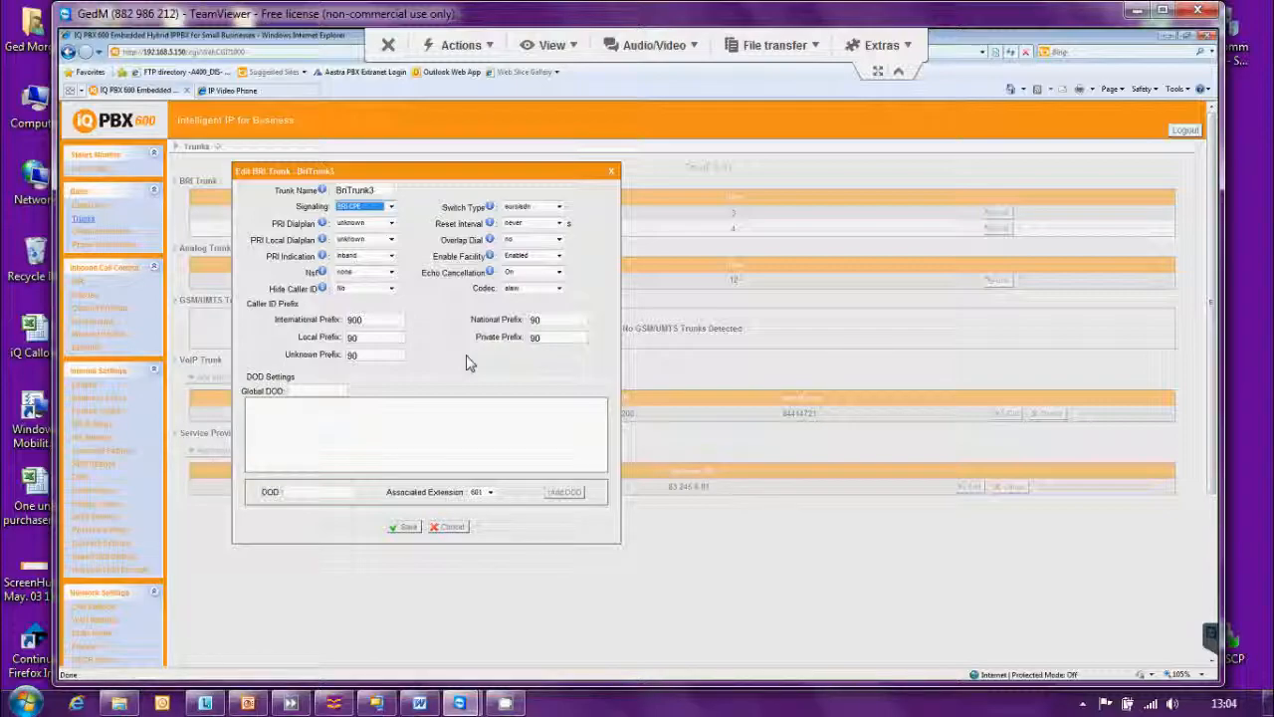
# Enter the trunk's main direct-dial number in BriTrunk3's Global DOD field.
pyautogui.click(306, 391)
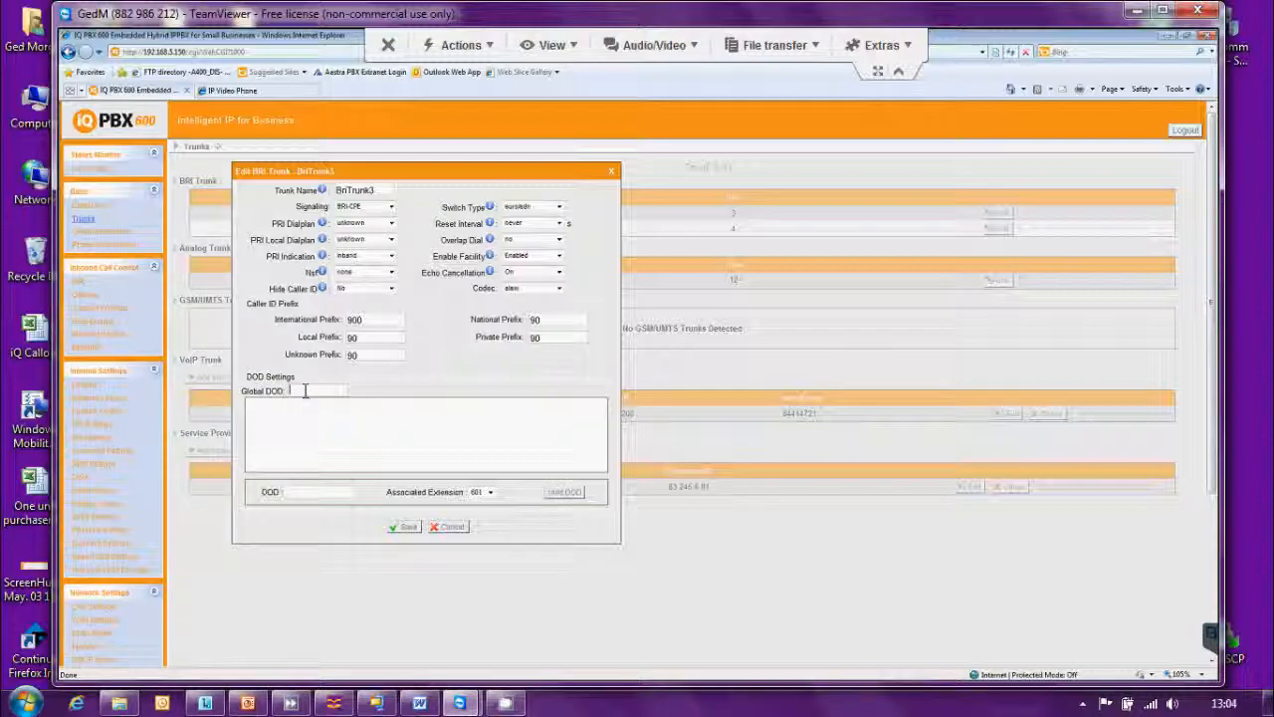
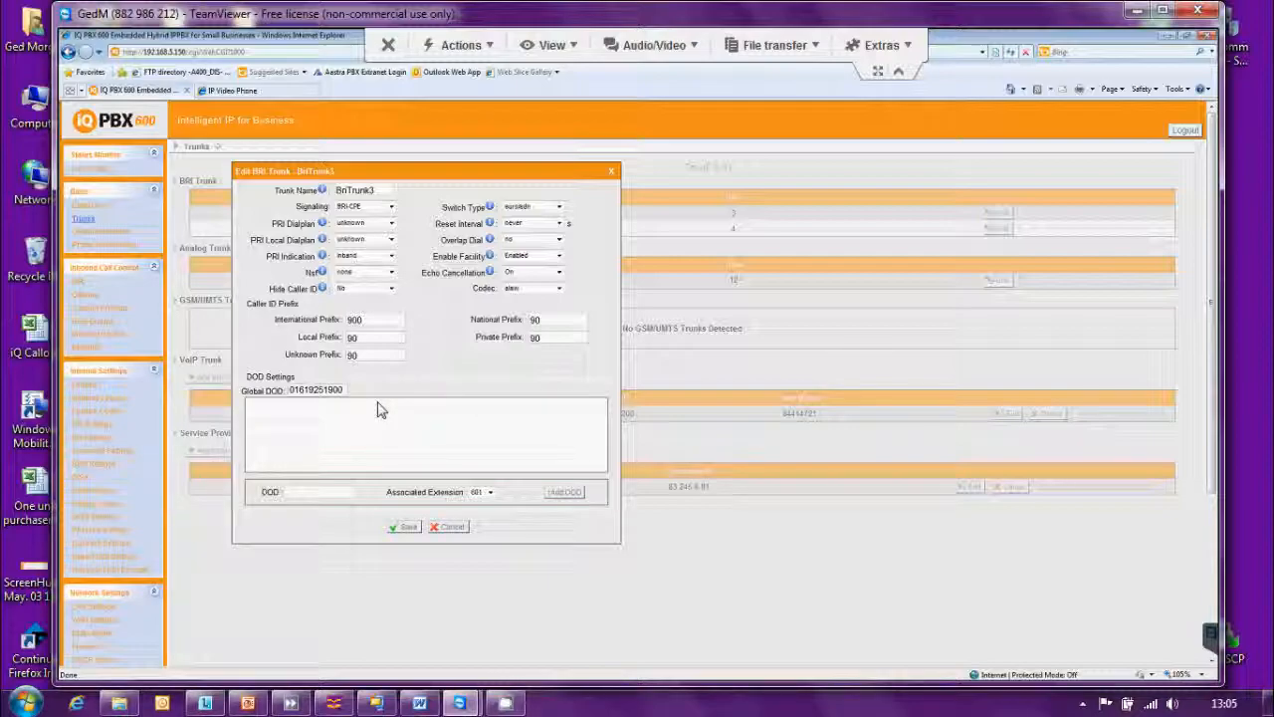
# Add an individual DOD number linked to extension 204.
pyautogui.click(304, 492)
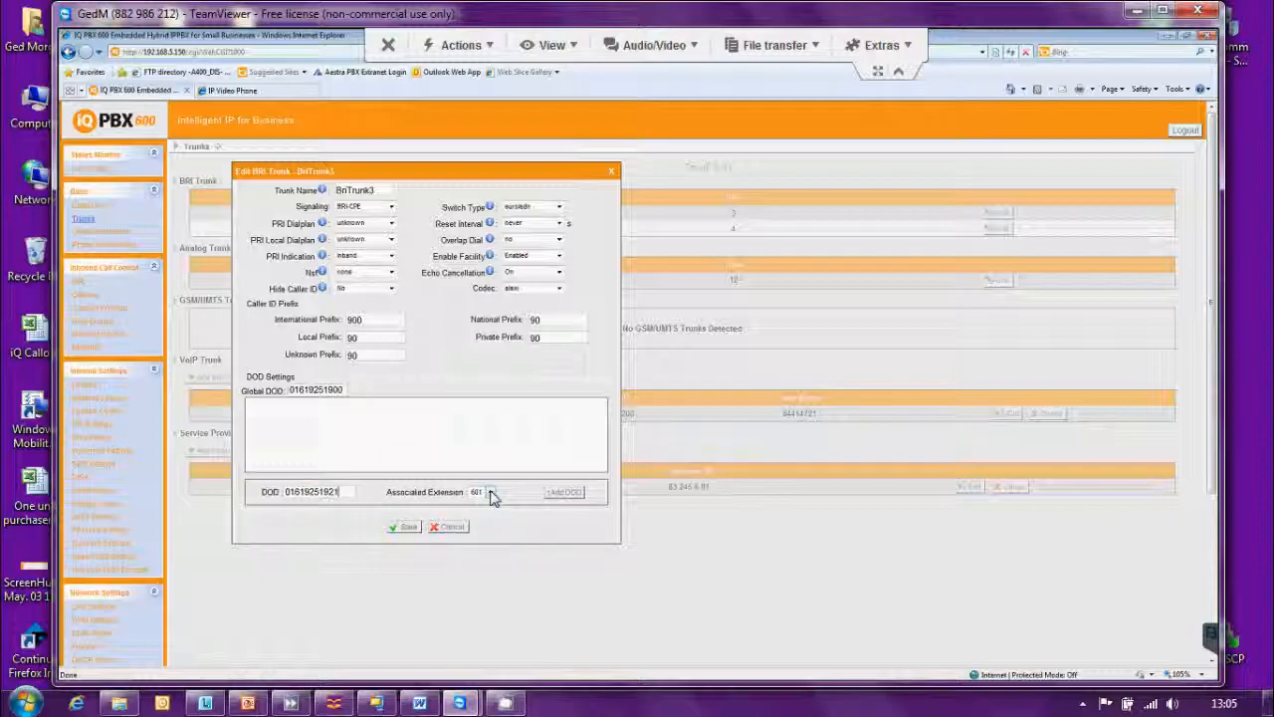
pyautogui.click(490, 492)
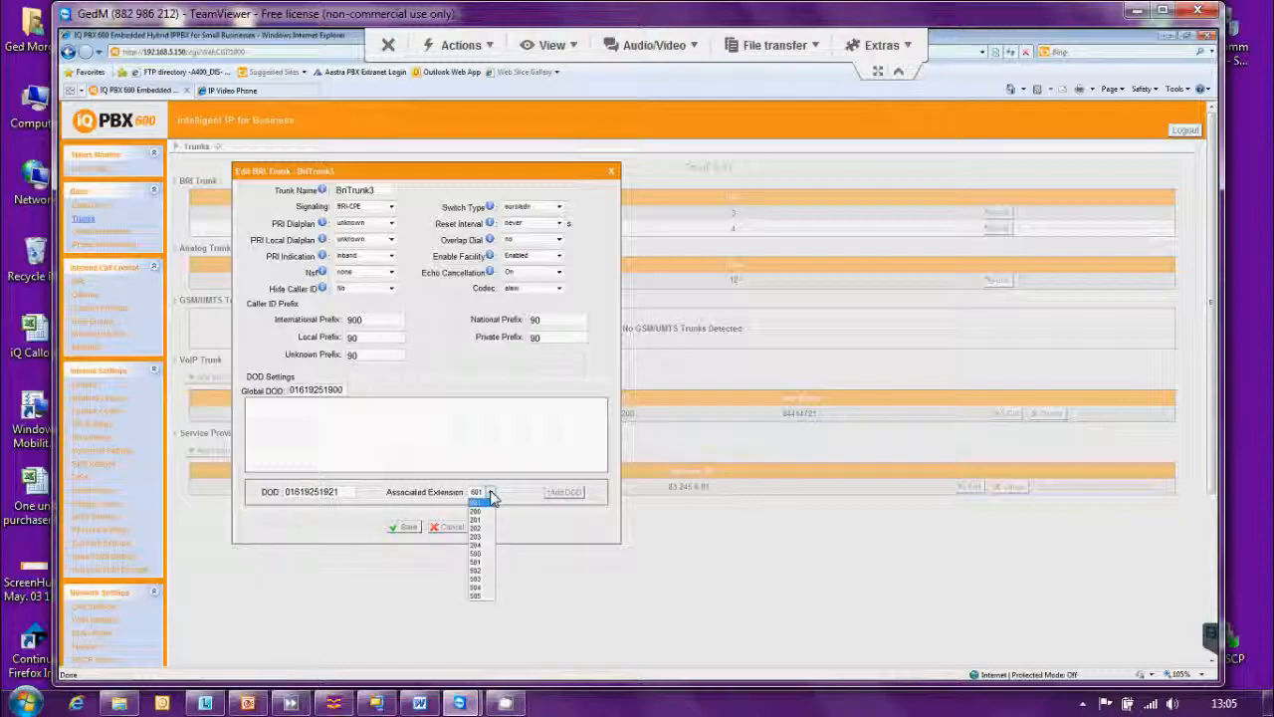
pyautogui.click(479, 547)
pyautogui.click(572, 498)
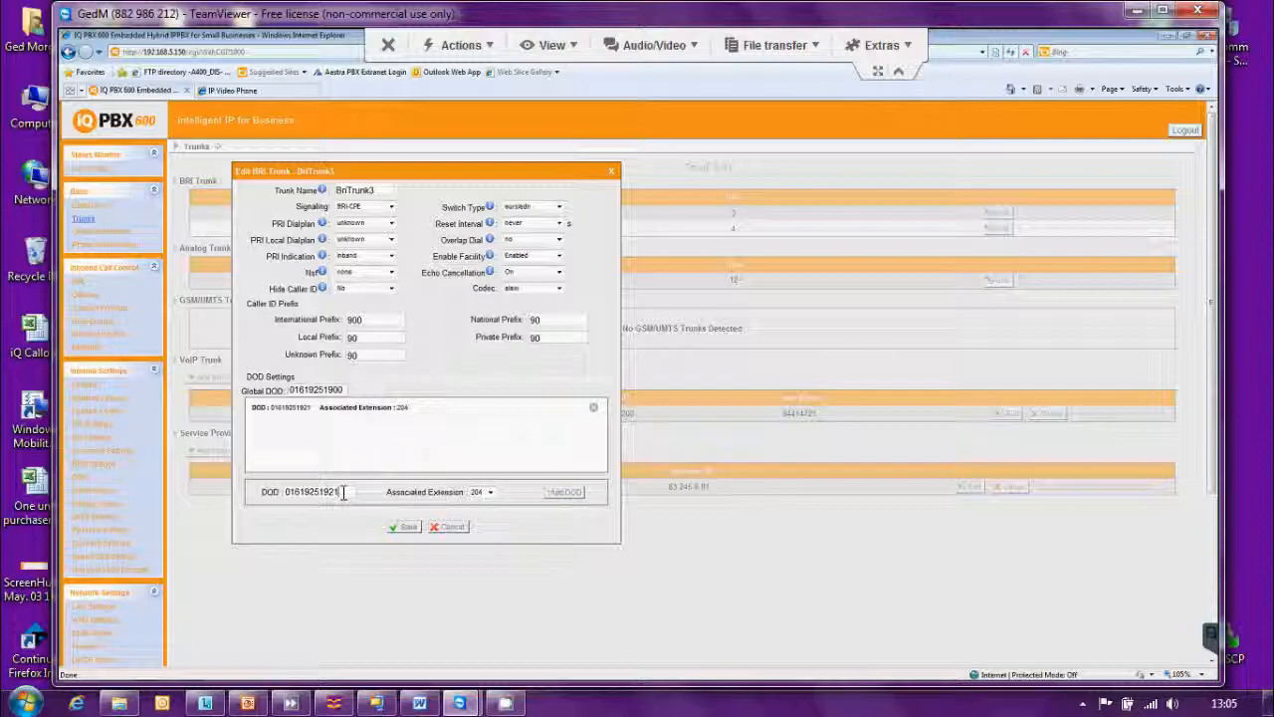
# Clear the DOD field and remove the extension 204 DOD entry.
pyautogui.moveTo(343, 492); pyautogui.dragTo(287, 495)
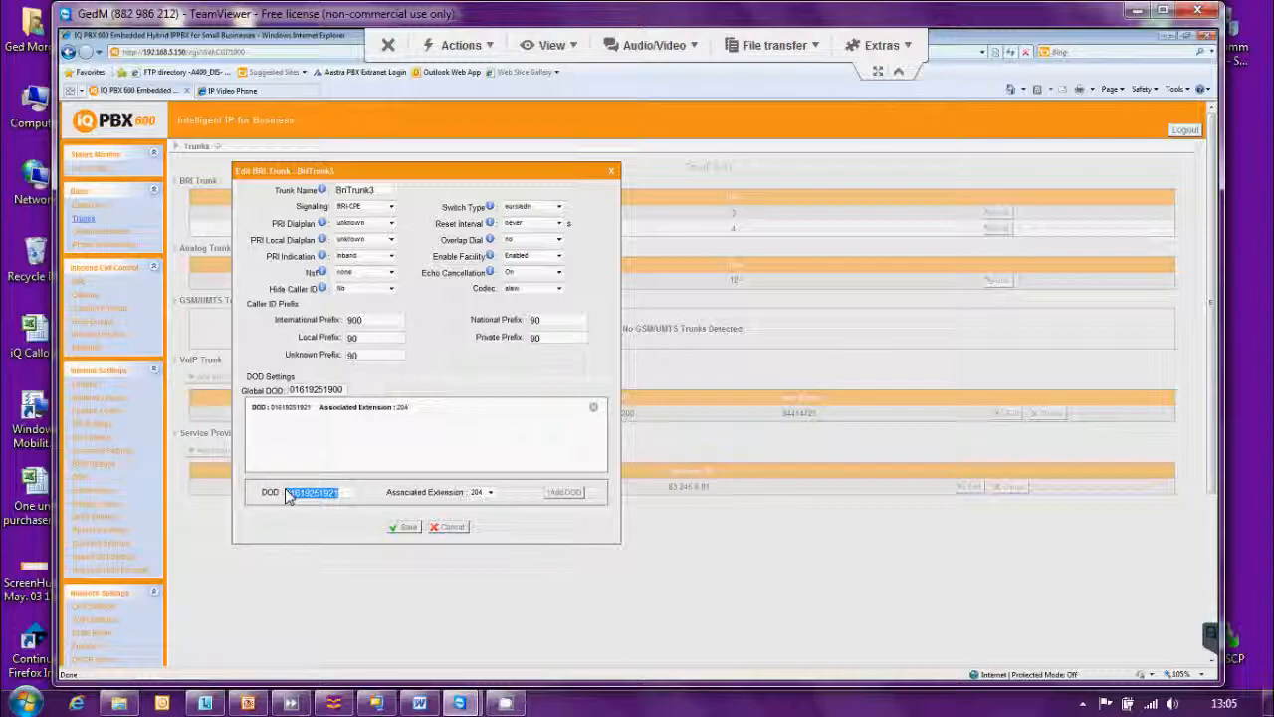
pyautogui.press('BackSpace')
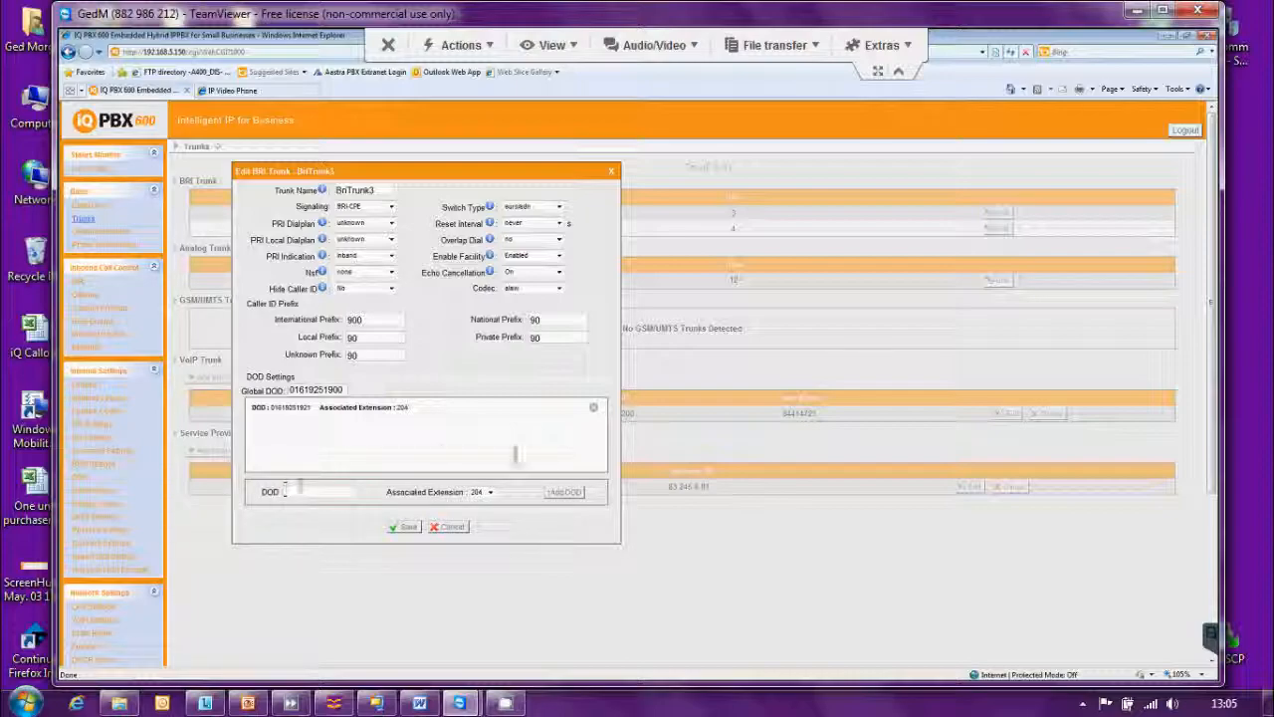
pyautogui.click(593, 408)
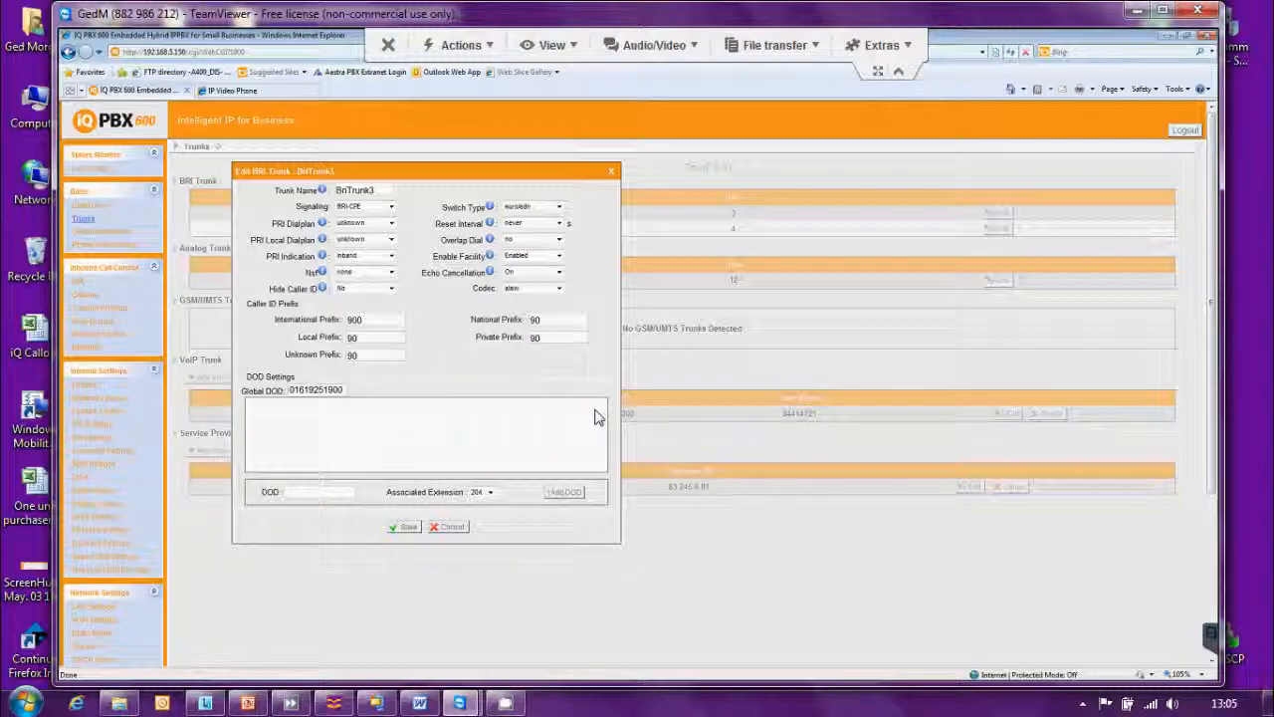
# Save BriTrunk3, apply the changes, and open the pstn12 analog trunk settings.
pyautogui.click(400, 531)
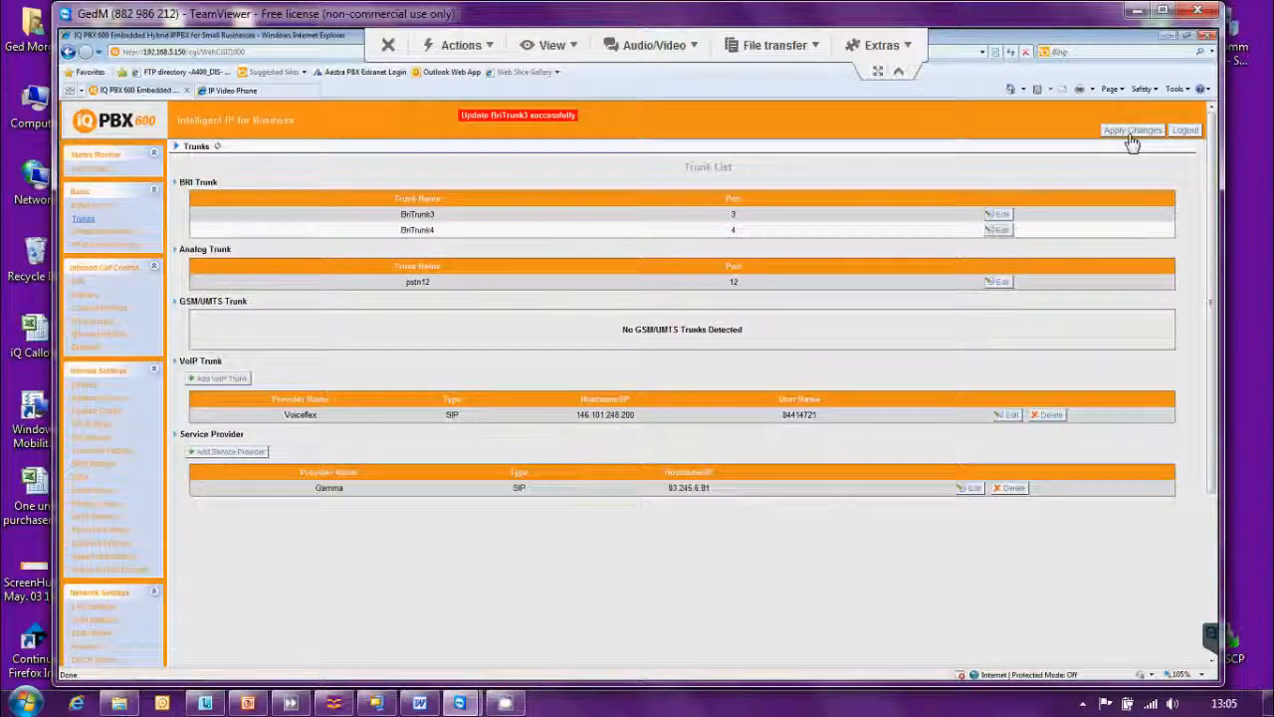
pyautogui.click(1132, 144)
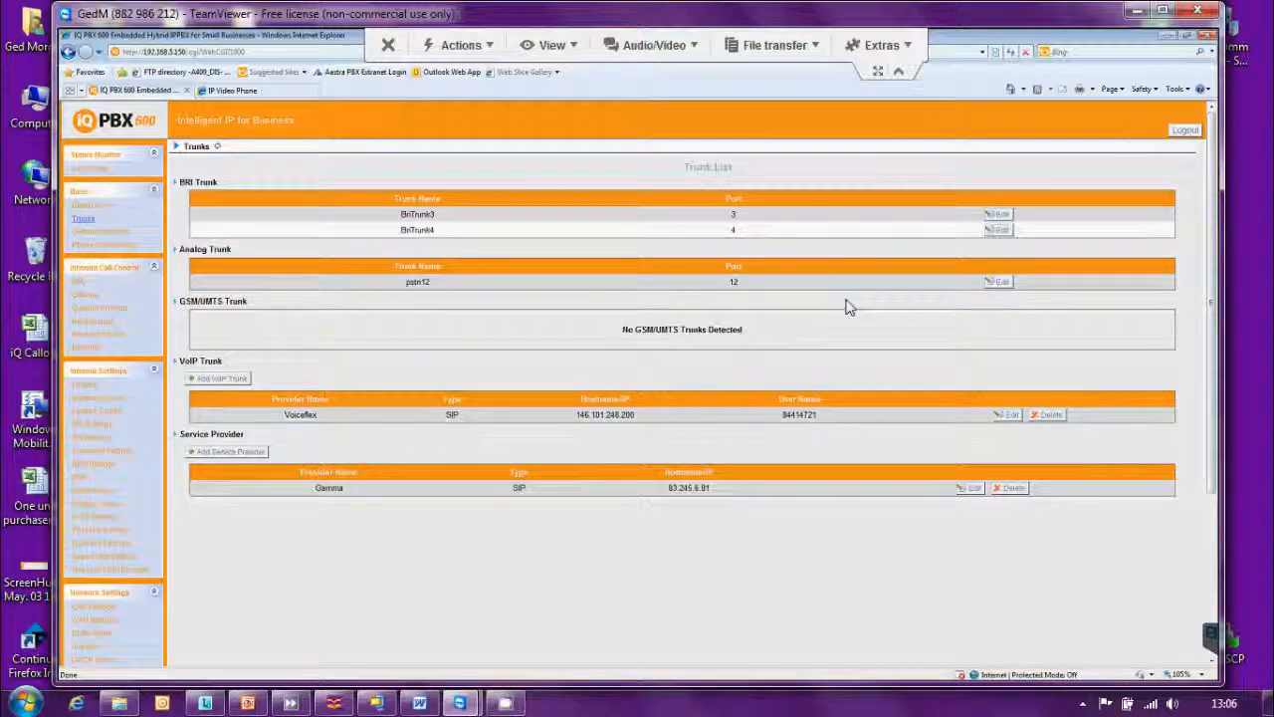
pyautogui.click(1000, 283)
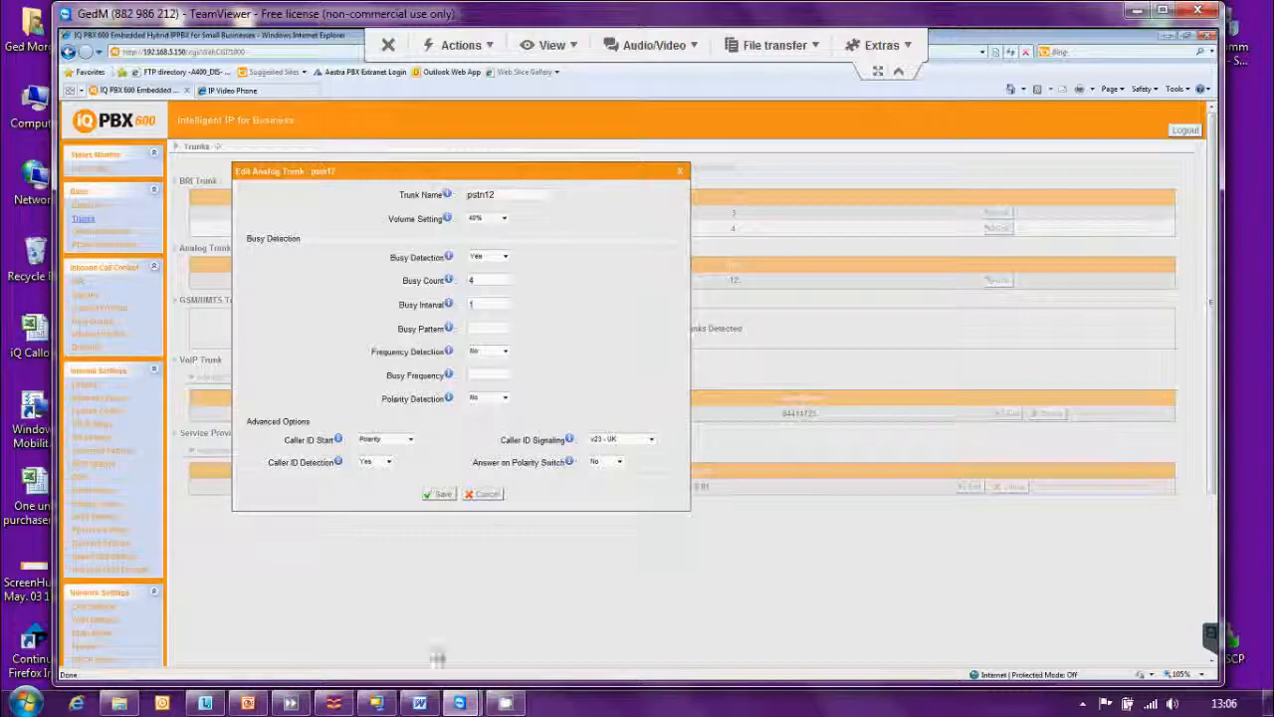
# After reviewing pstn12, bring the Word analogue trunk notes document to the front.
pyautogui.click(419, 703)
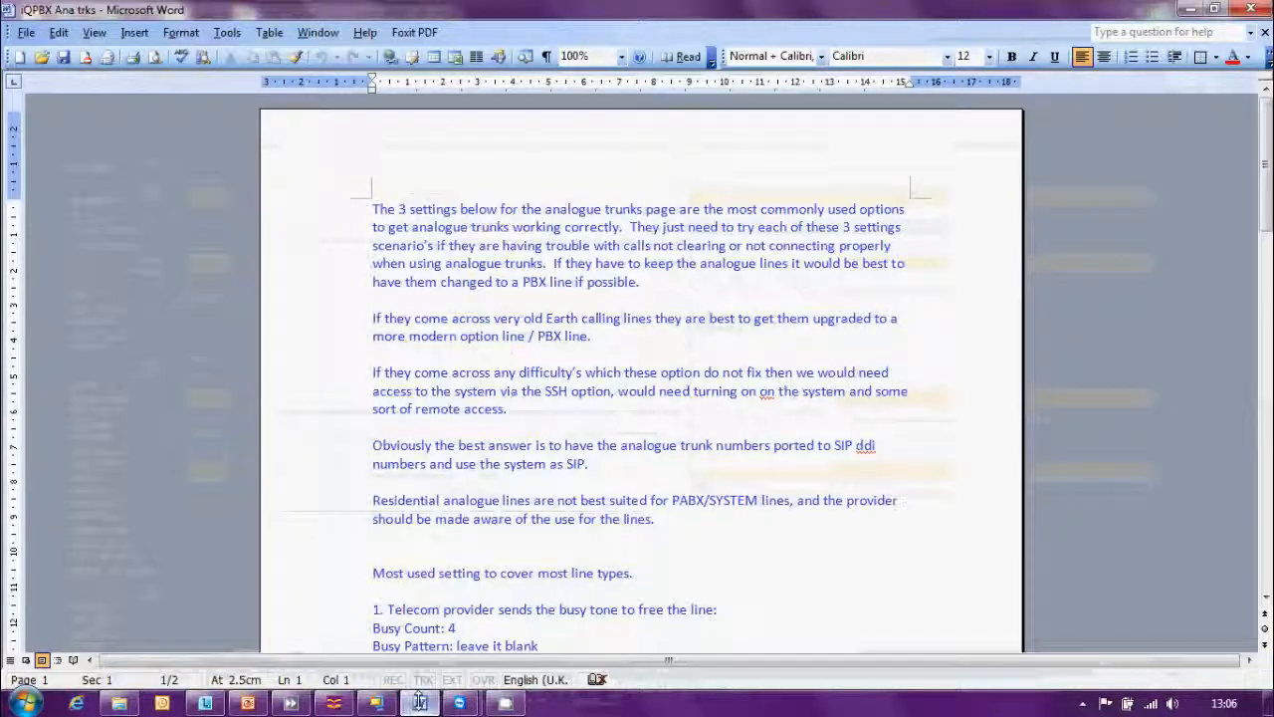
# Scroll the Word notes to the 'Most used setting to cover most line types' list.
pyautogui.moveTo(1267, 211); pyautogui.dragTo(1269, 315)
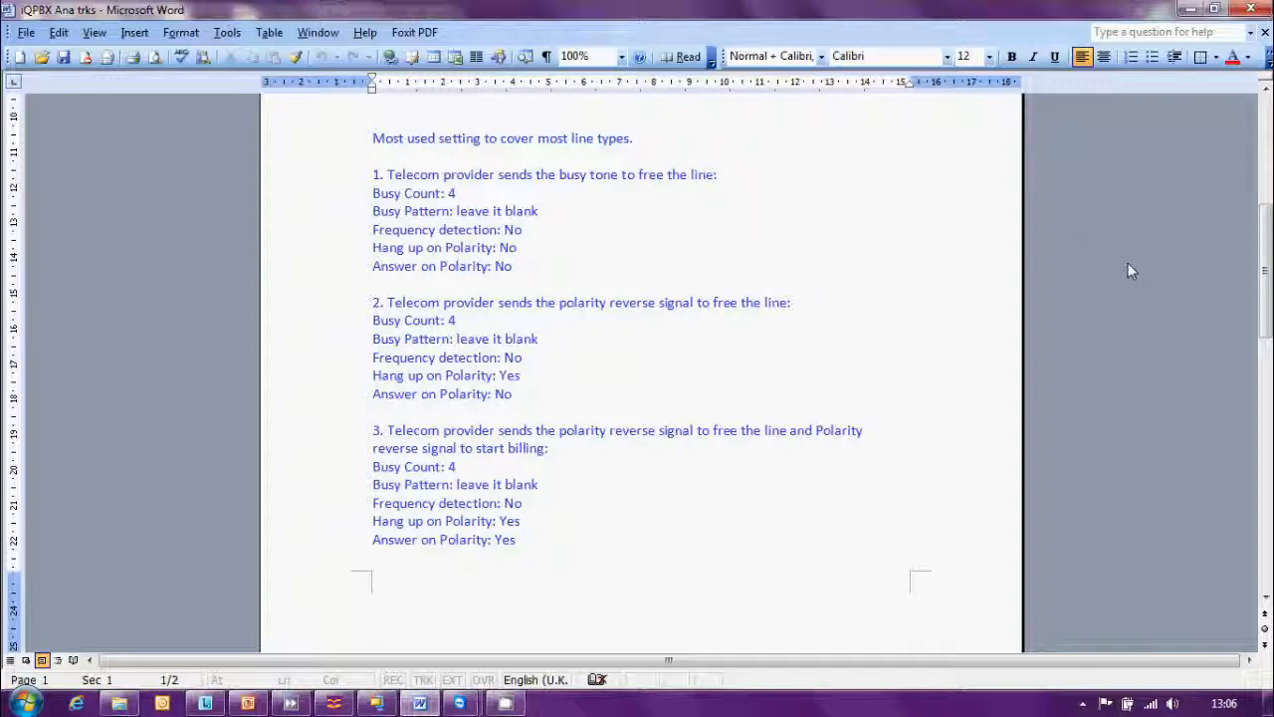
pyautogui.moveTo(1265, 279); pyautogui.dragTo(1267, 287)
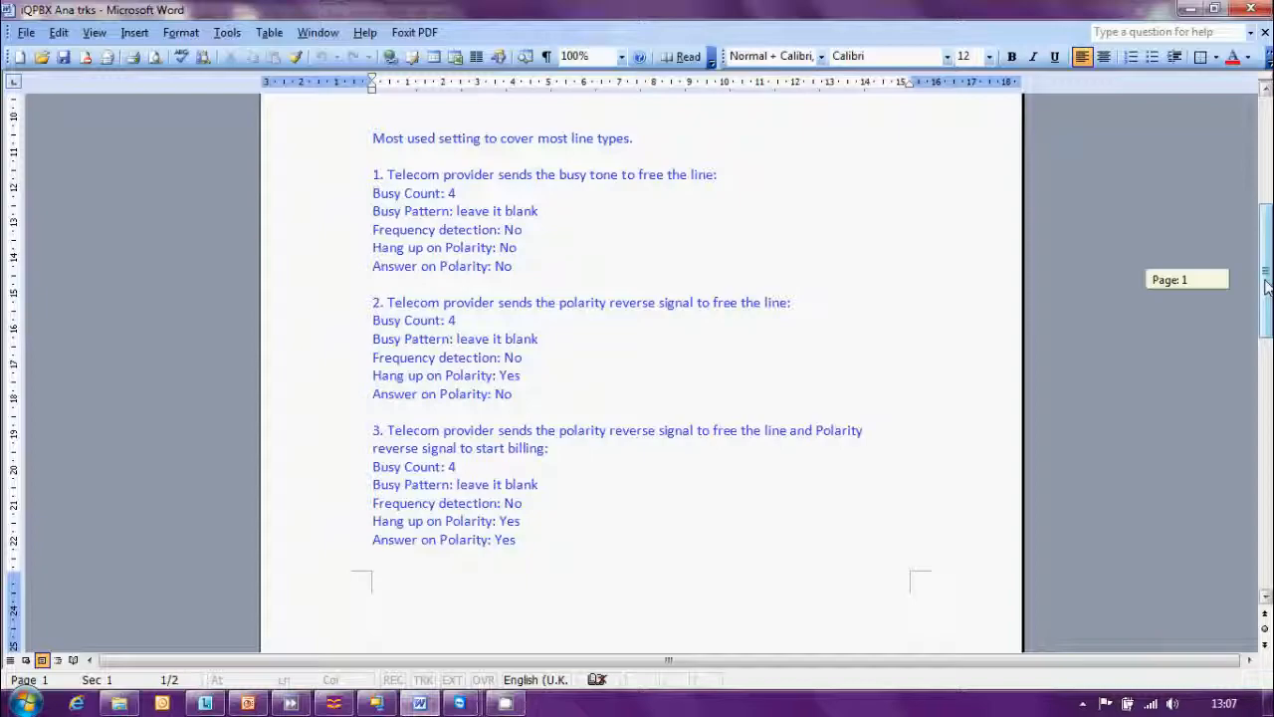
# Scroll to page 2's annotated pstn1 Edit Analog Trunk screenshot.
pyautogui.moveTo(1267, 287); pyautogui.dragTo(1266, 287)
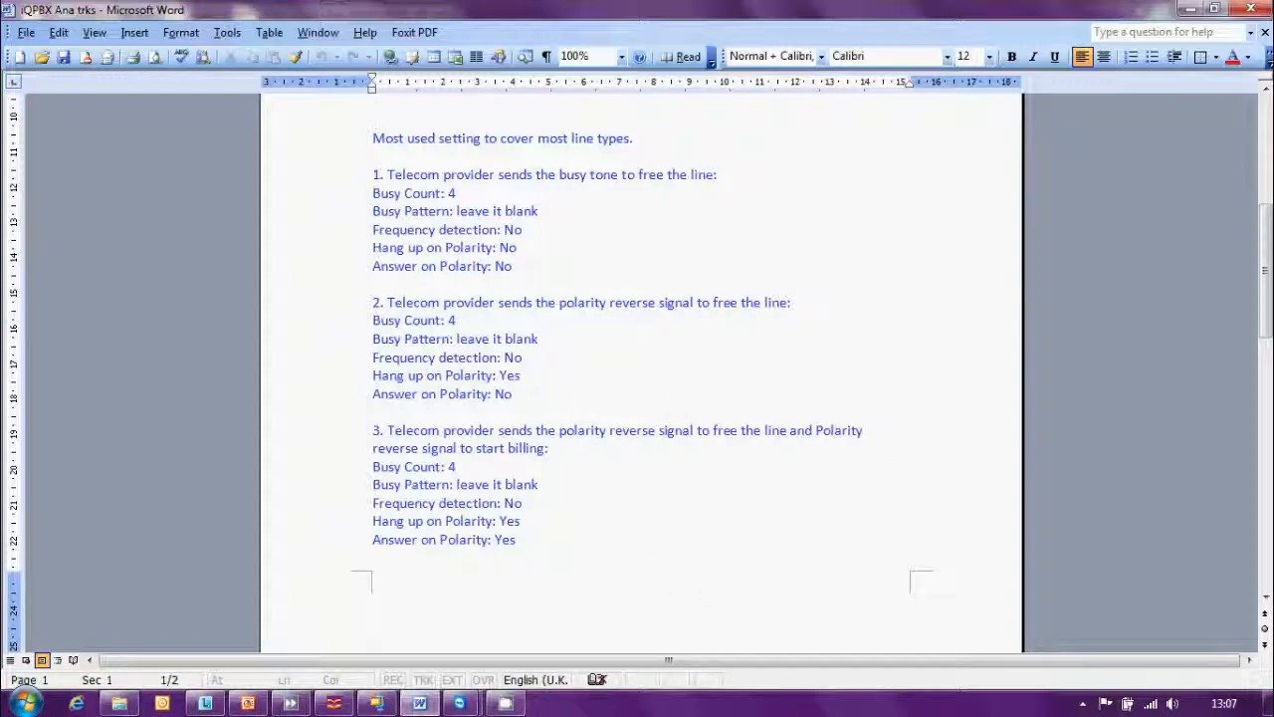
pyautogui.moveTo(1257, 296); pyautogui.dragTo(1264, 428)
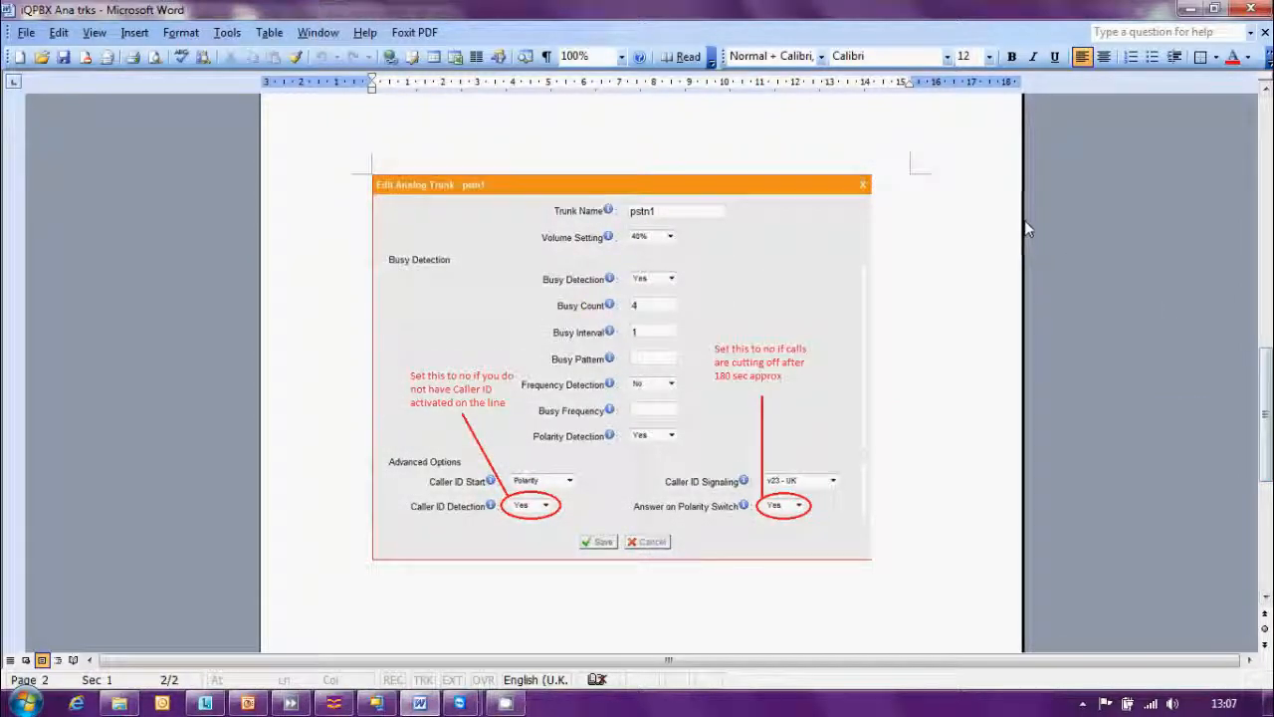
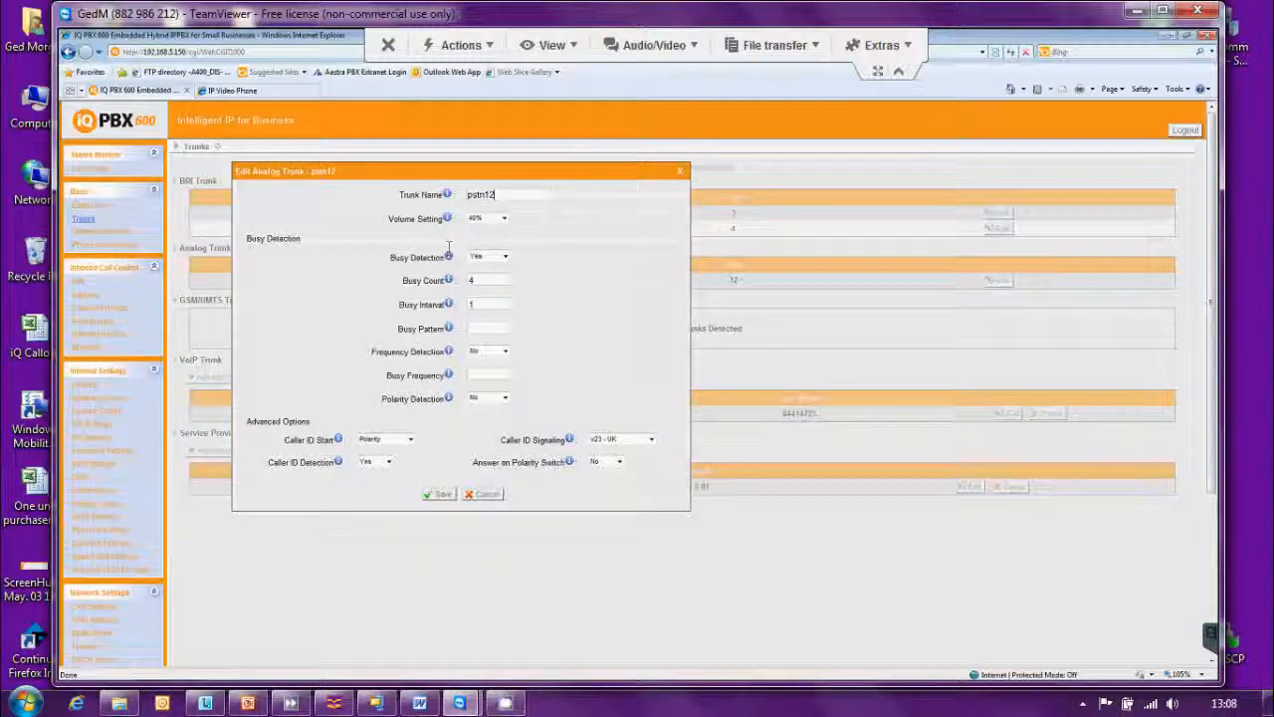
# Check the pstn12 Busy Detection and Busy Count info, then close the trunk without saving.
pyautogui.moveTo(449, 258)
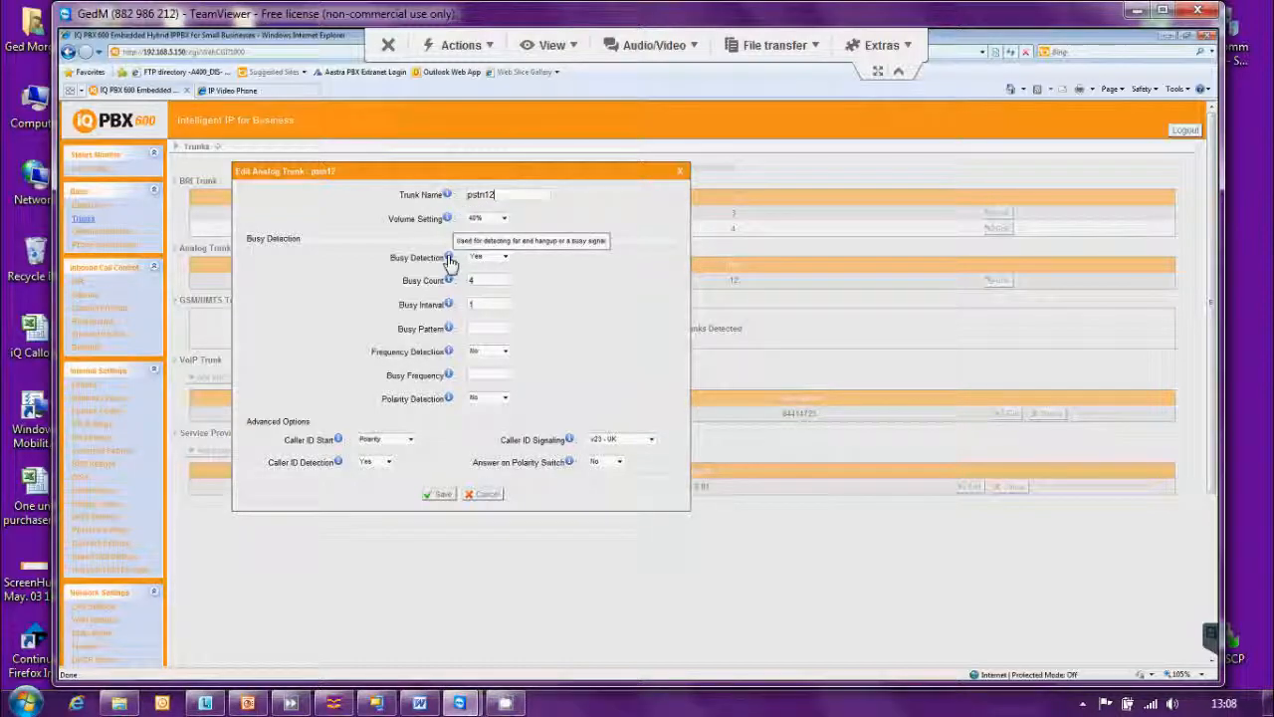
pyautogui.moveTo(450, 283)
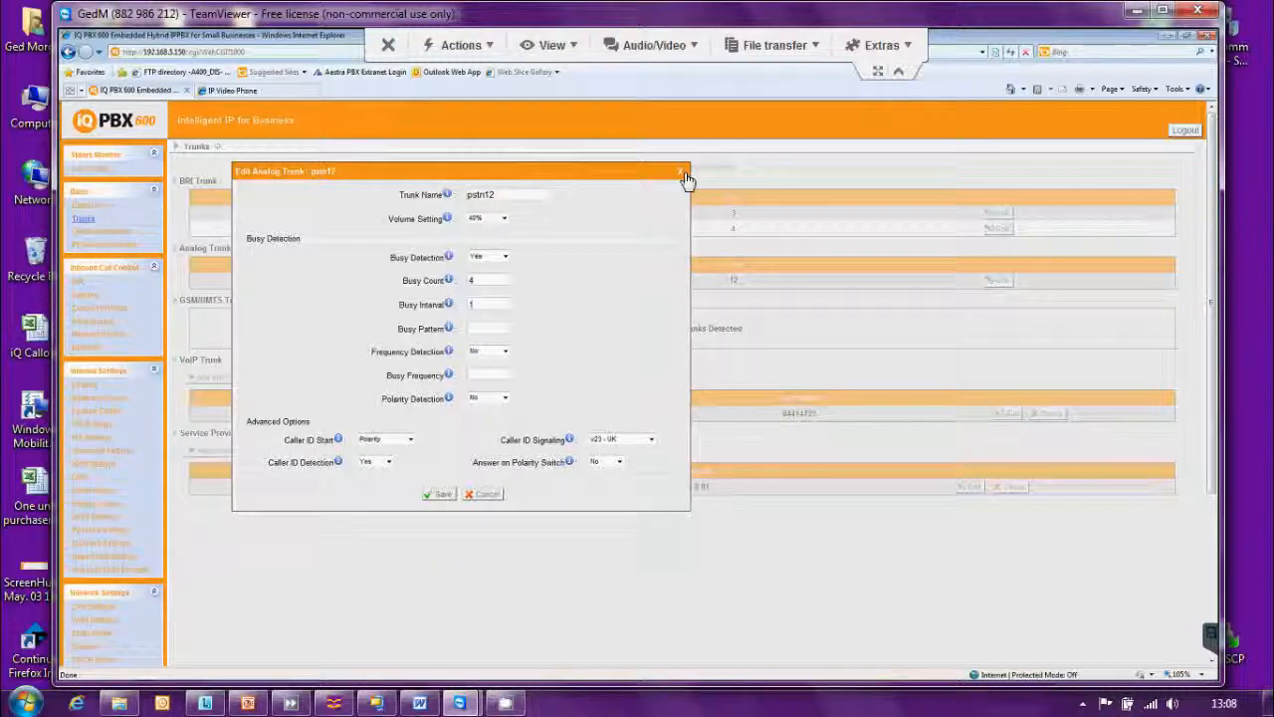
pyautogui.click(683, 175)
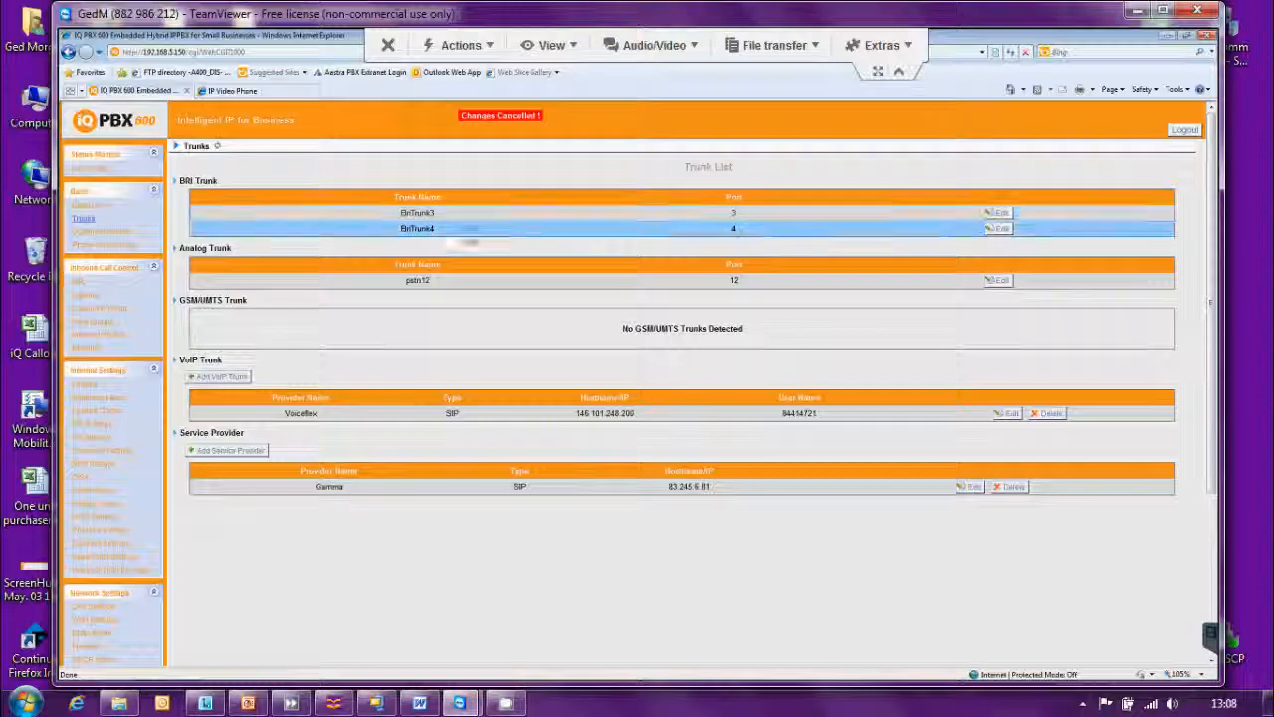
pyautogui.click(85, 232)
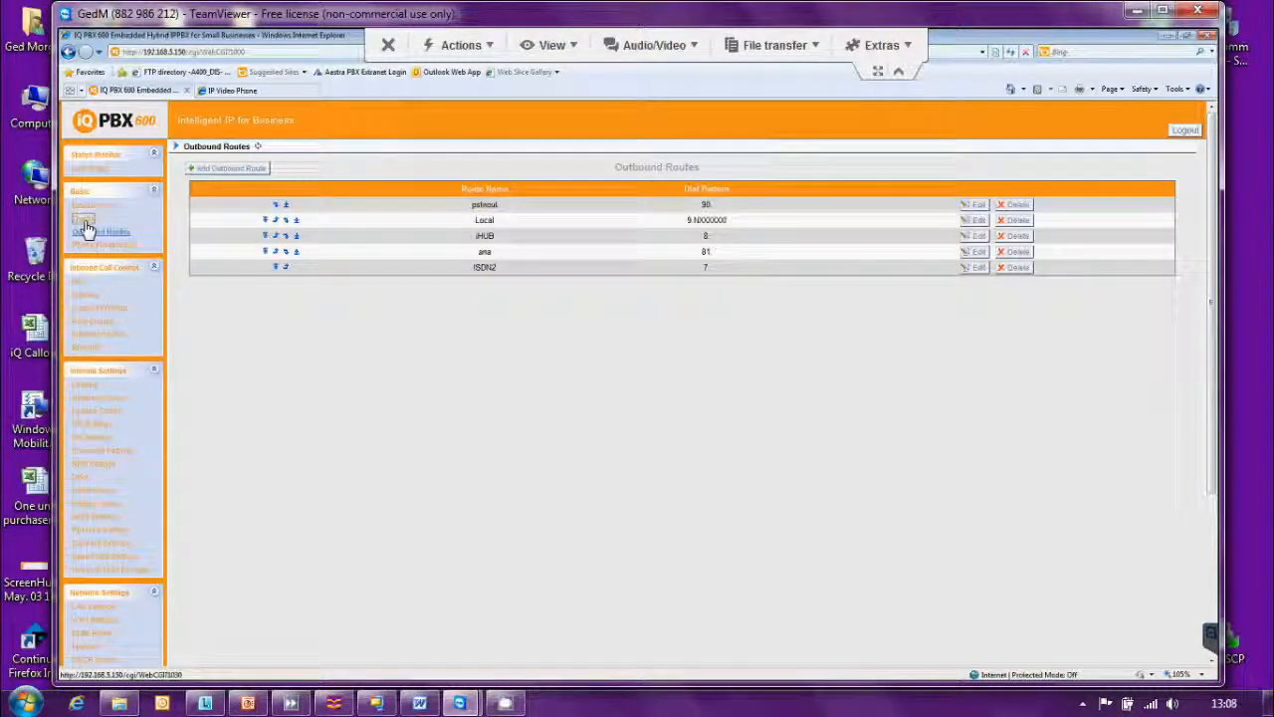
pyautogui.click(84, 221)
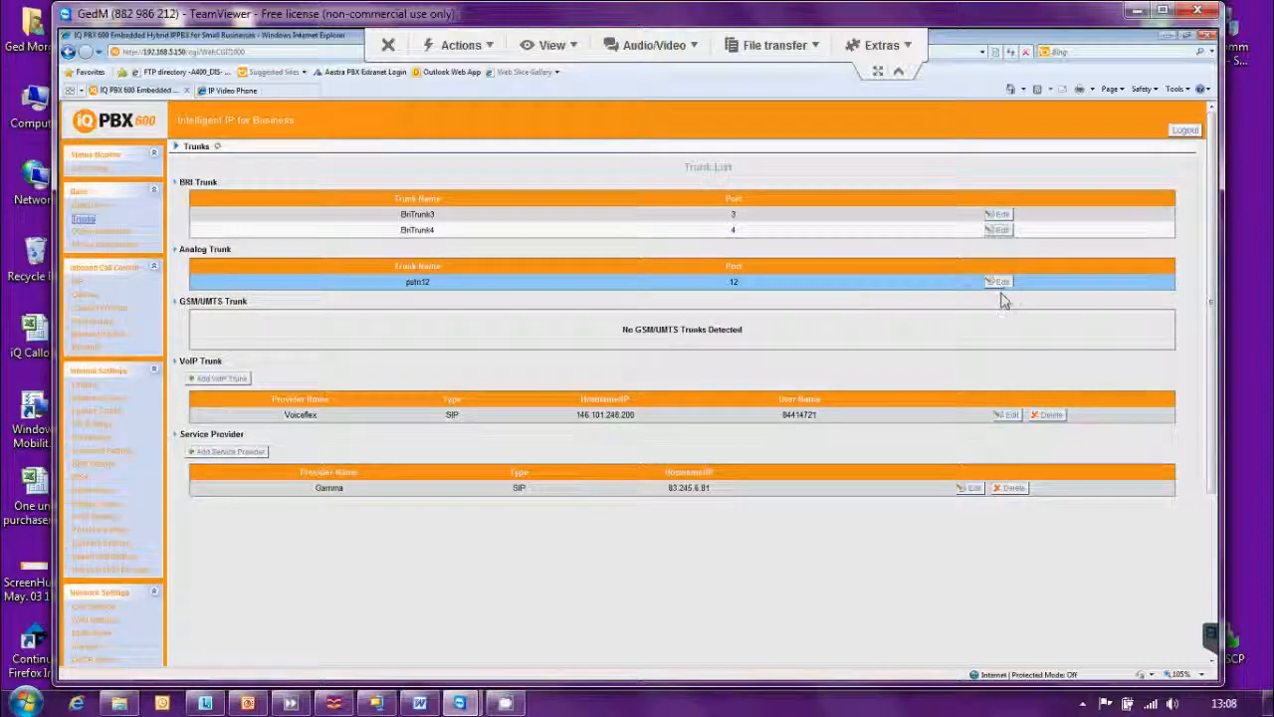
pyautogui.click(1000, 283)
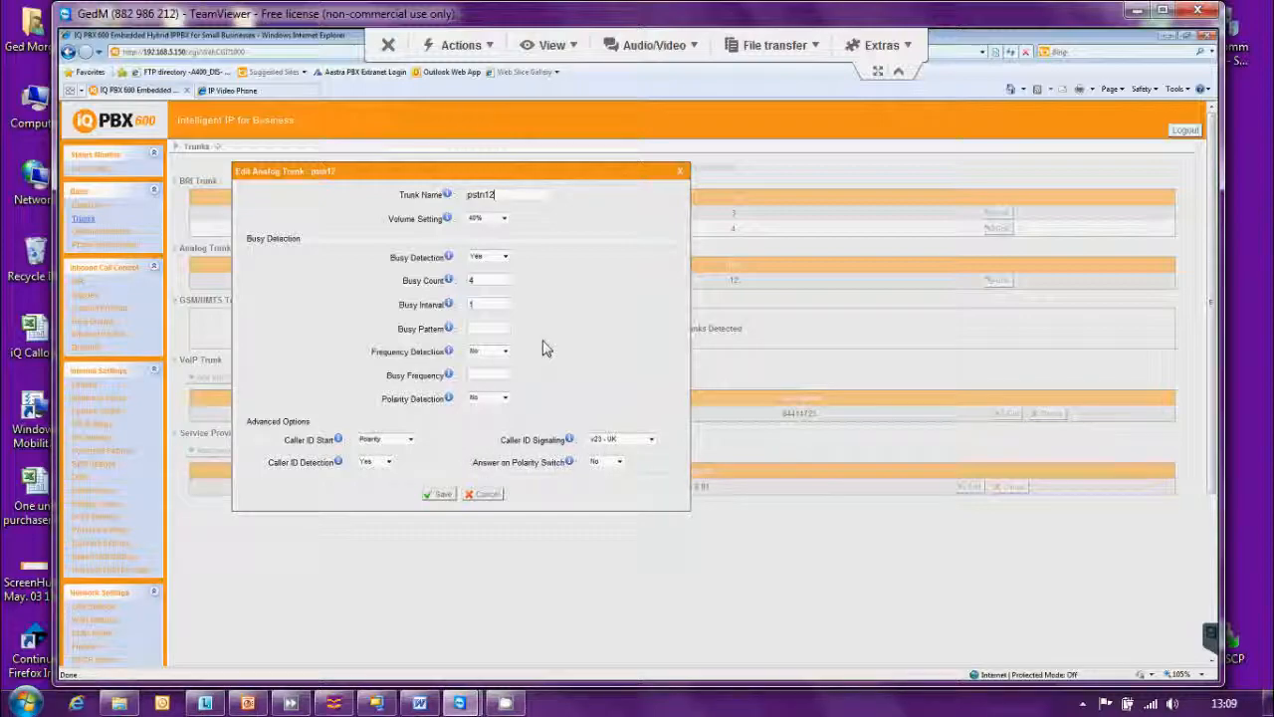
pyautogui.click(899, 72)
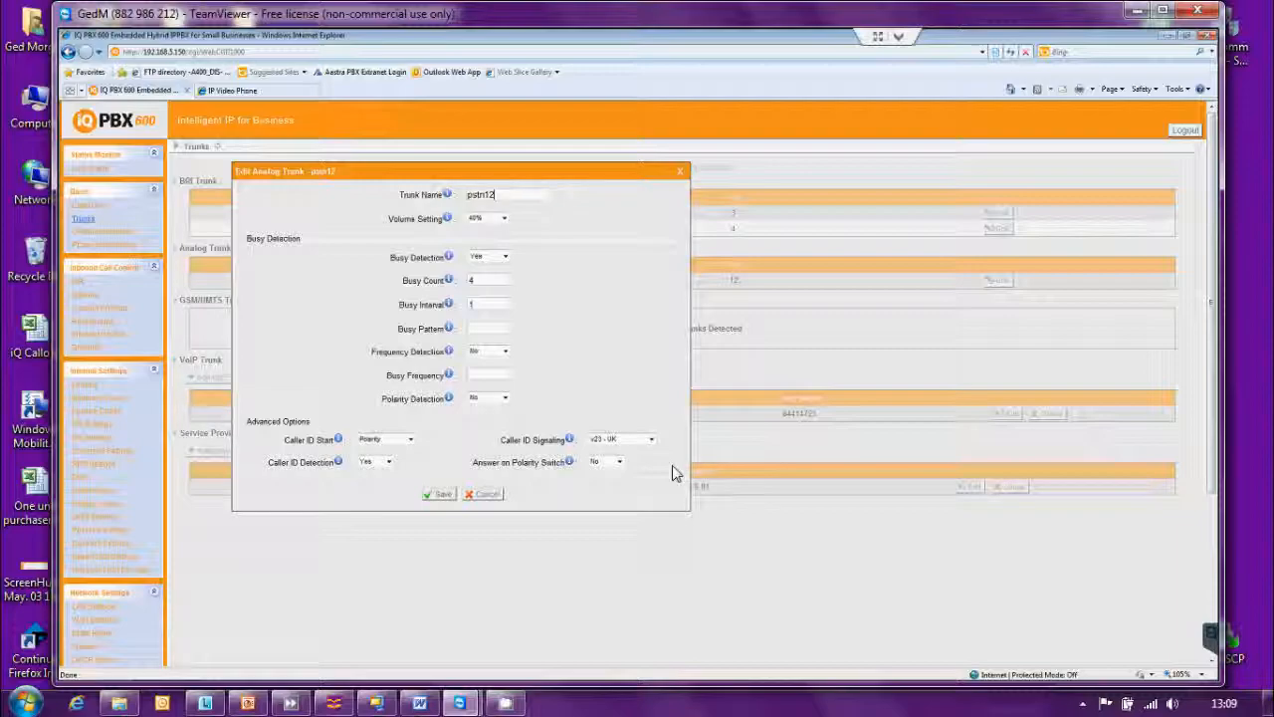
pyautogui.click(683, 175)
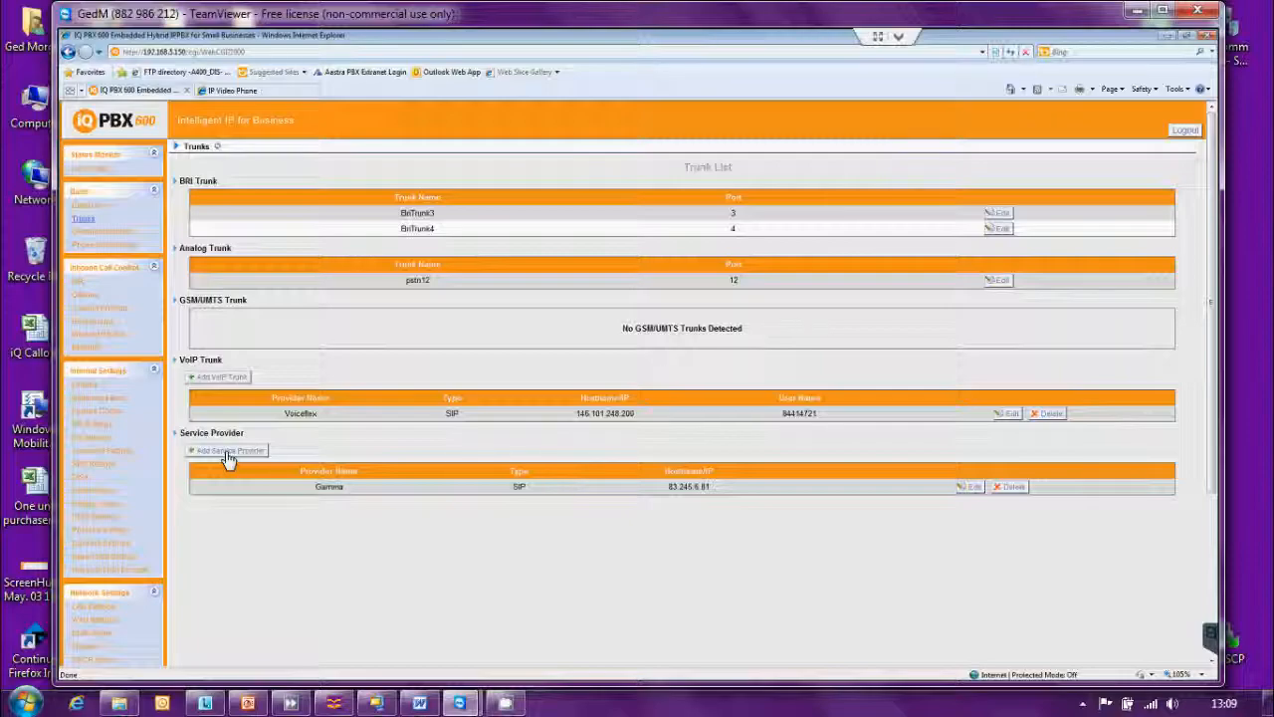
pyautogui.click(228, 453)
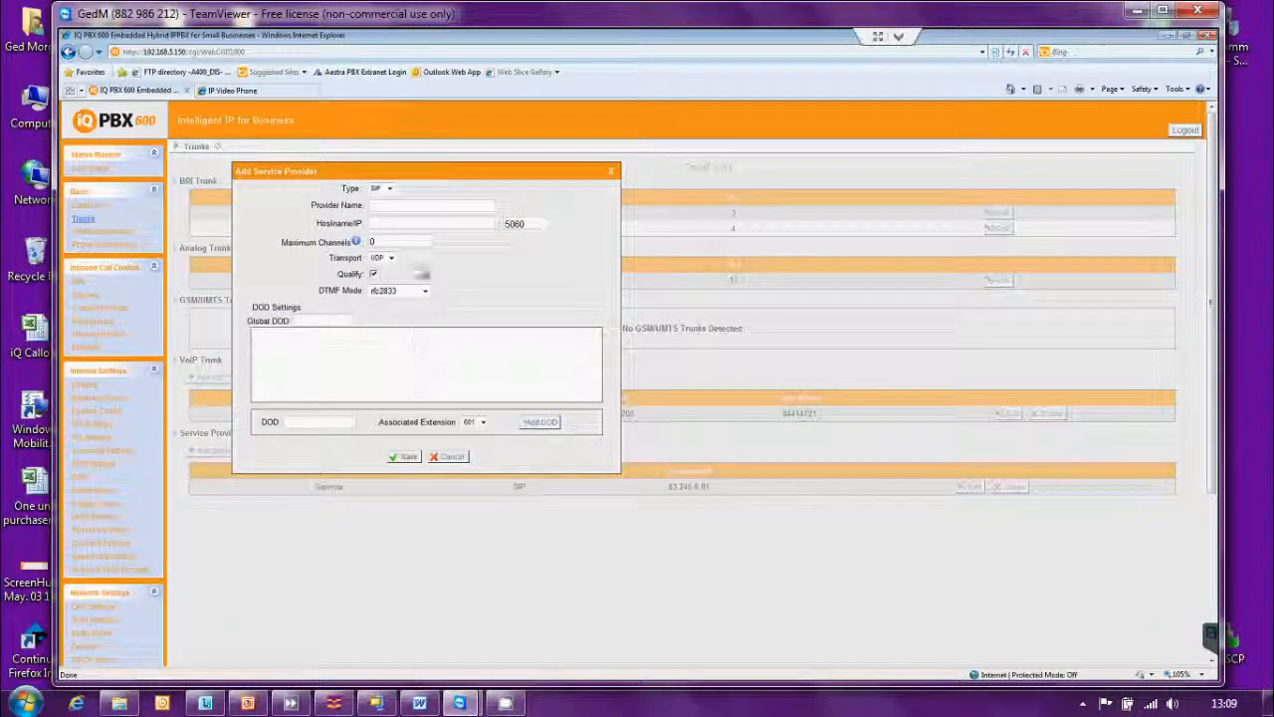
pyautogui.click(389, 189)
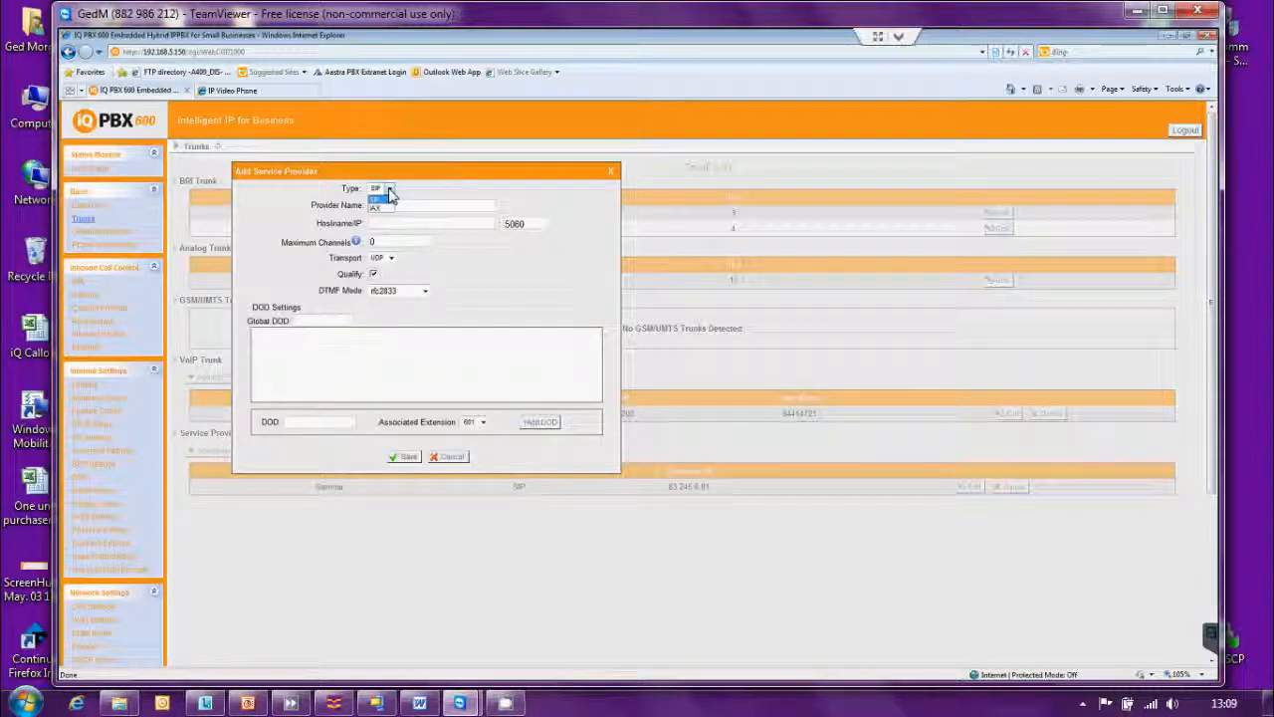
pyautogui.click(390, 195)
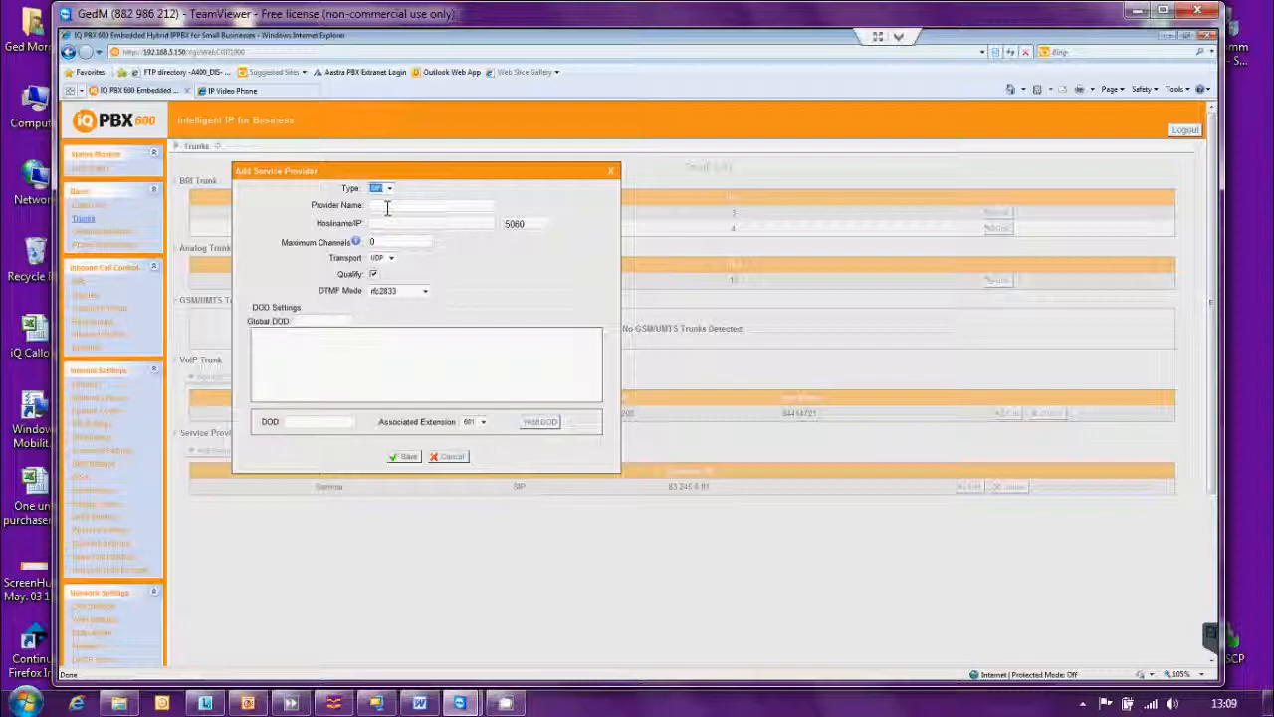
pyautogui.click(387, 223)
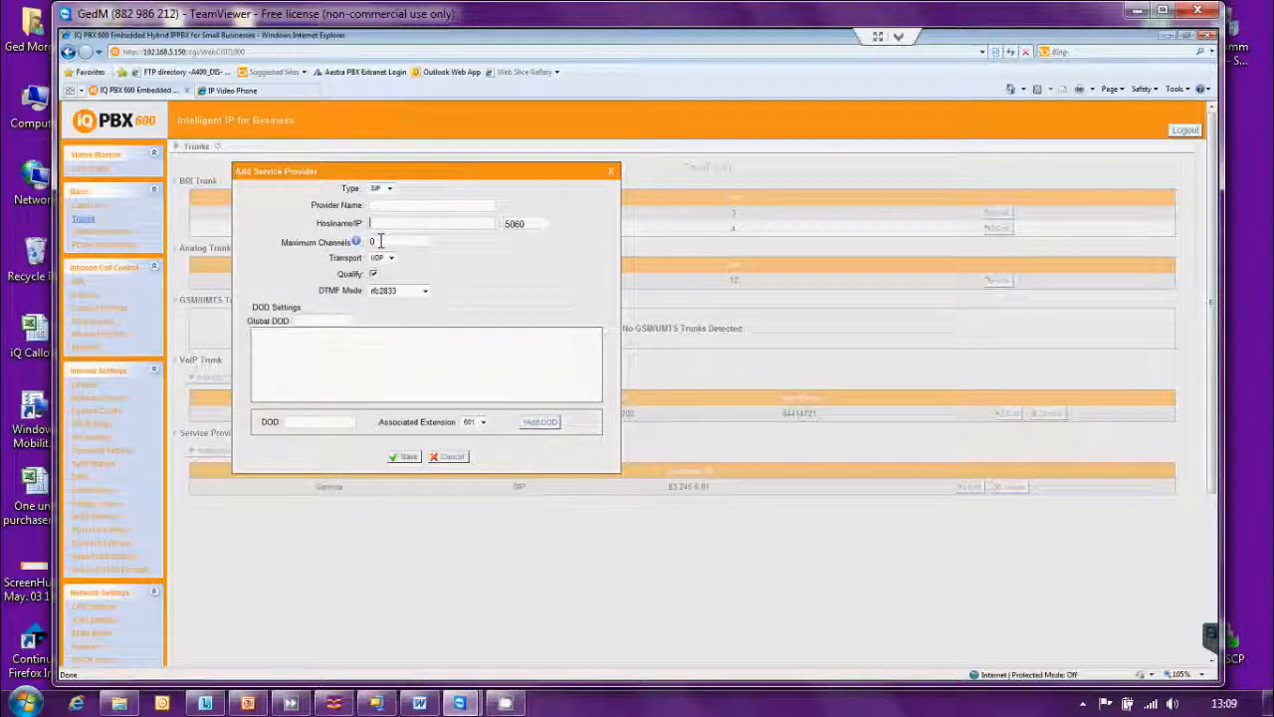
pyautogui.click(379, 241)
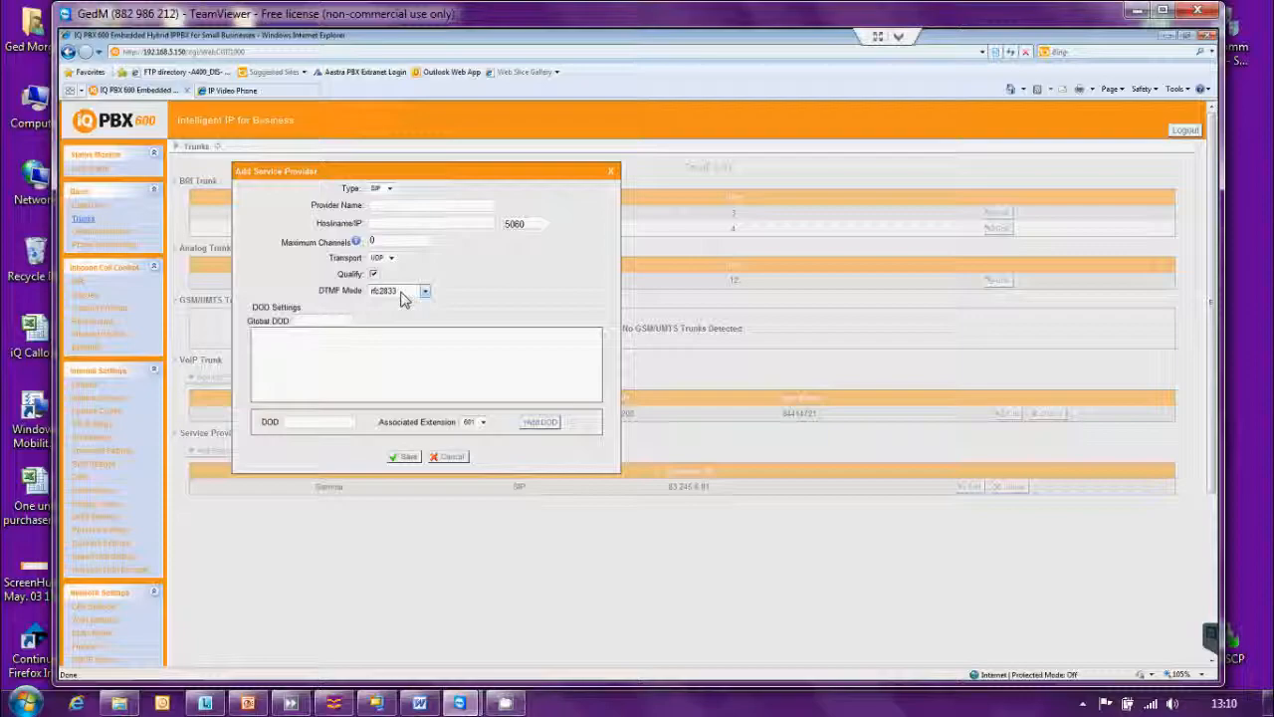
pyautogui.click(315, 320)
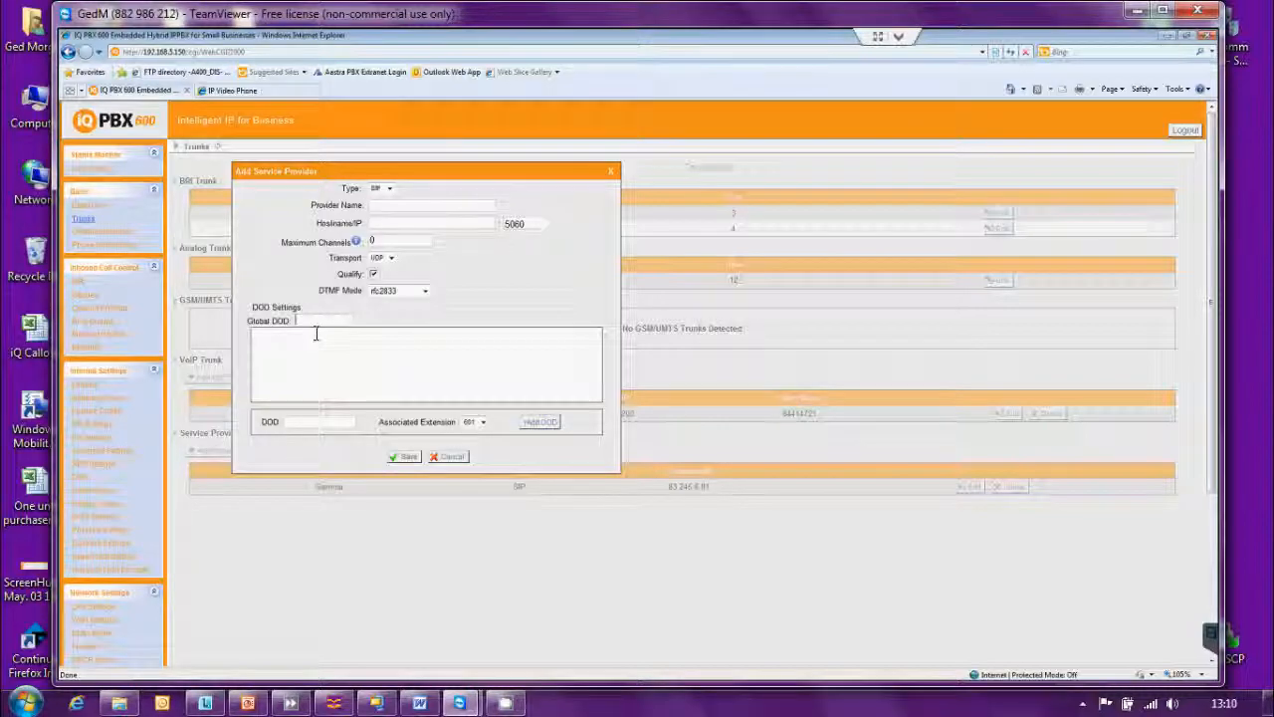
pyautogui.click(318, 422)
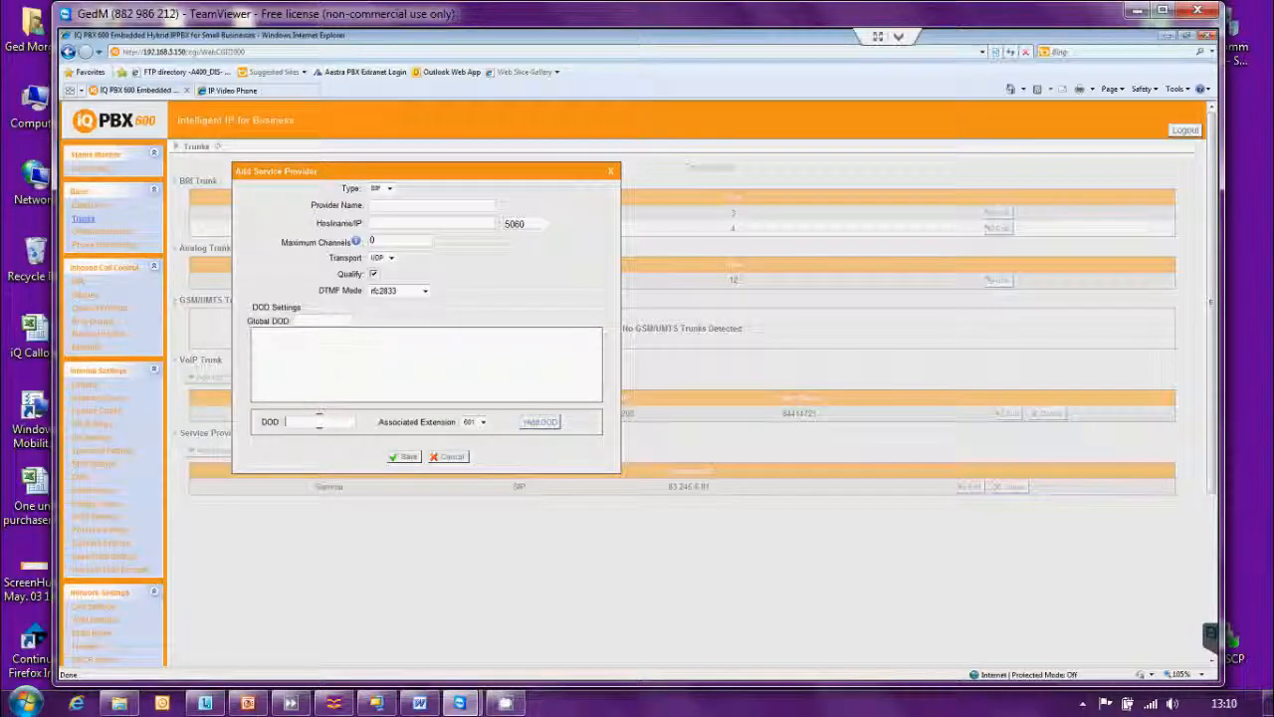
pyautogui.click(483, 423)
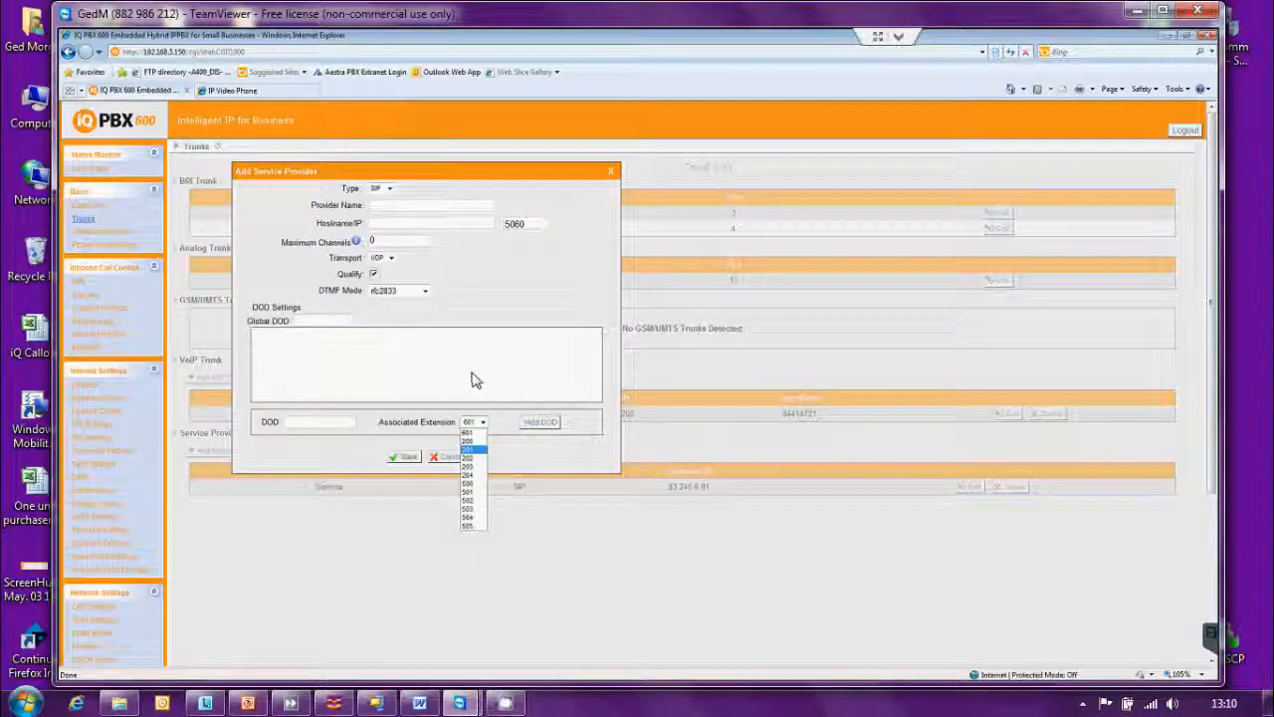
pyautogui.click(472, 378)
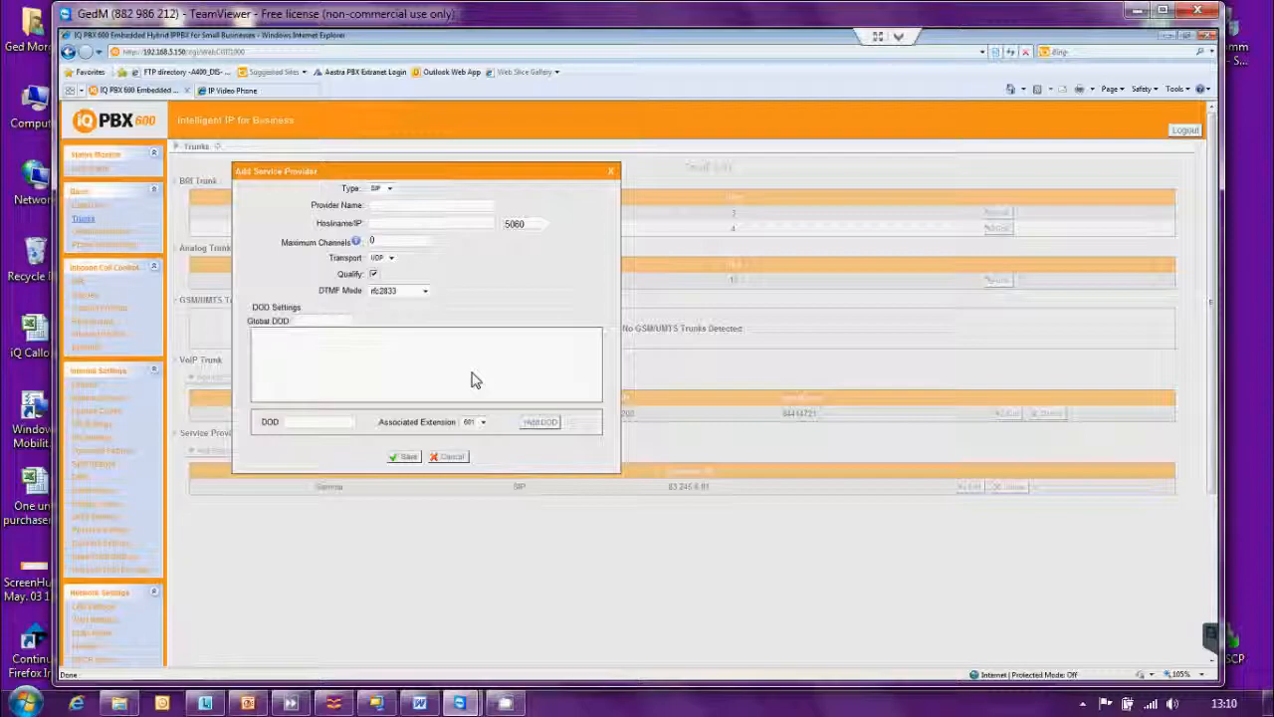
pyautogui.click(613, 176)
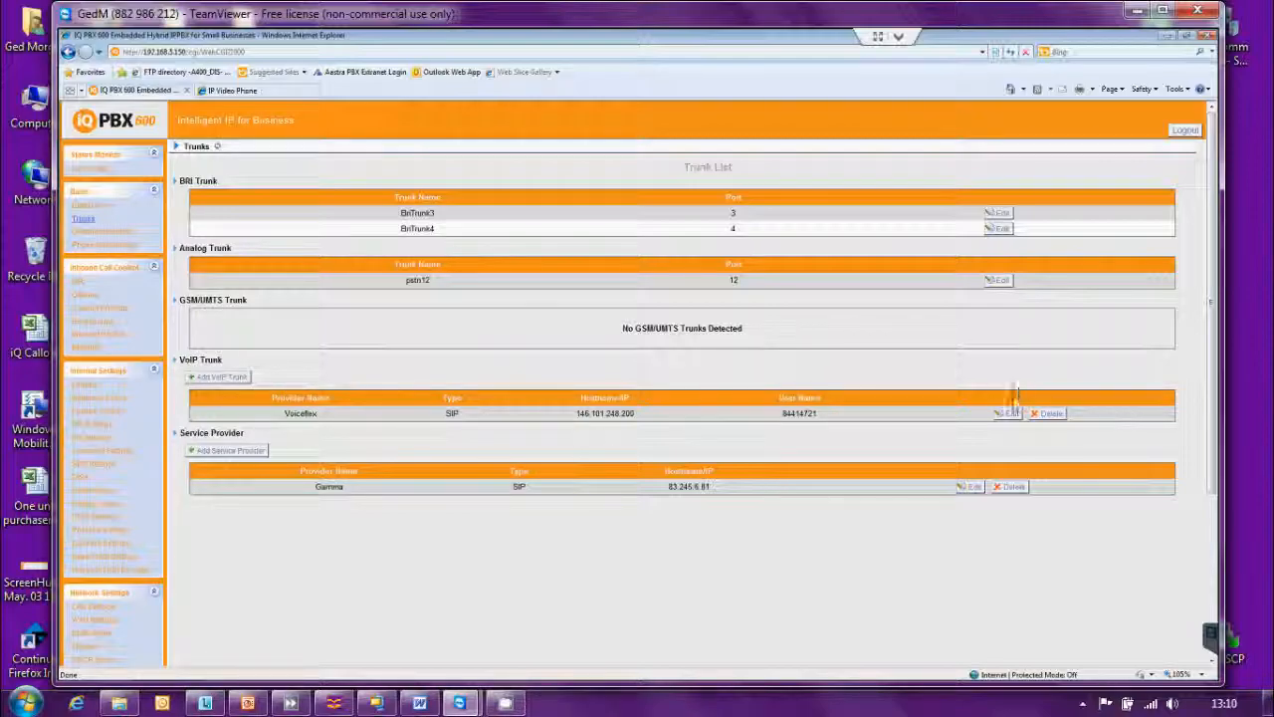
pyautogui.click(1008, 414)
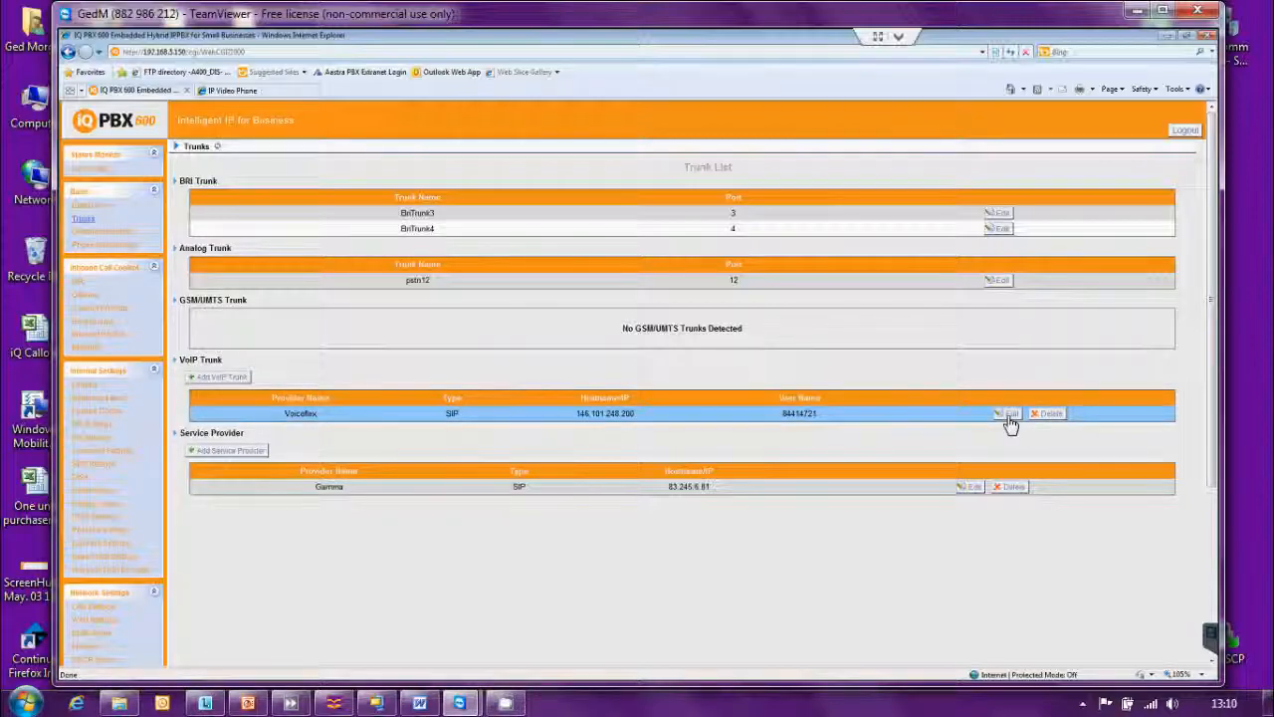
# Open the Voiceflex trunk's Edit VoIP Trunk settings and inspect its fields, including From User.
pyautogui.click(1009, 414)
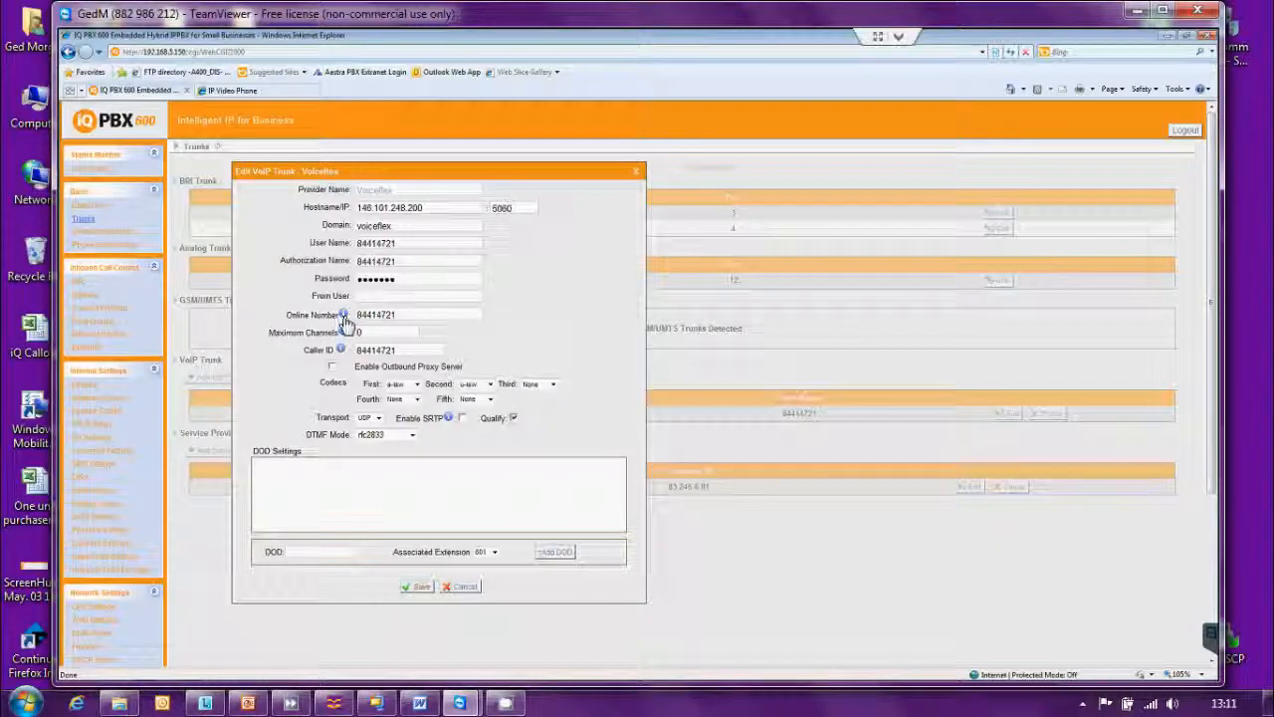
pyautogui.moveTo(345, 317)
pyautogui.moveTo(341, 353)
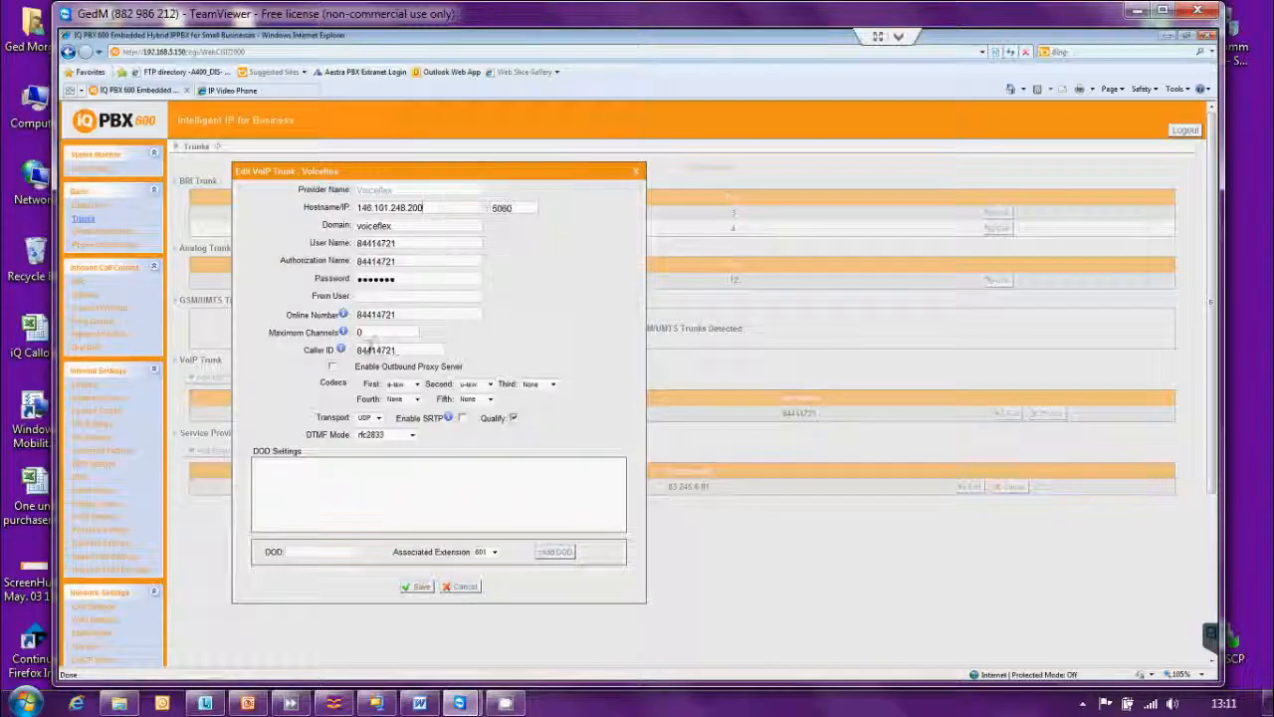
pyautogui.moveTo(342, 351)
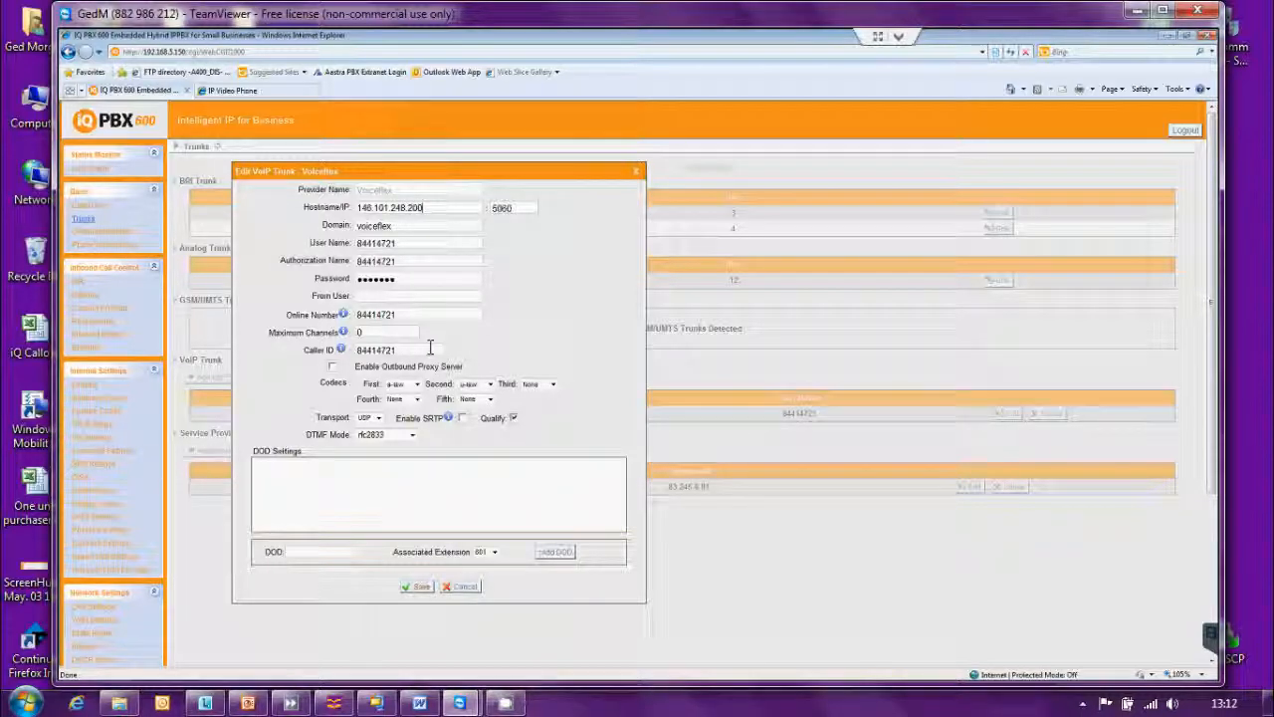
pyautogui.click(382, 298)
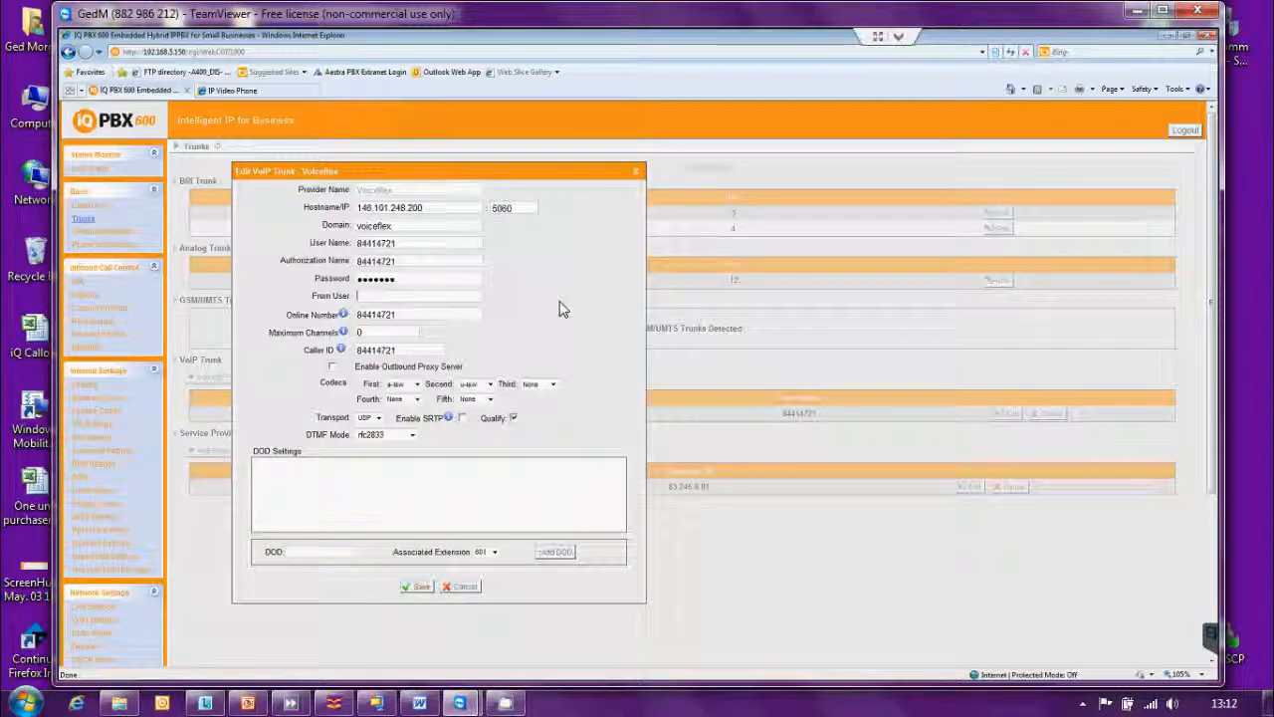
# Turn on Qualify, leave the outbound proxy server disabled, and save the Voiceflex trunk.
pyautogui.click(513, 417)
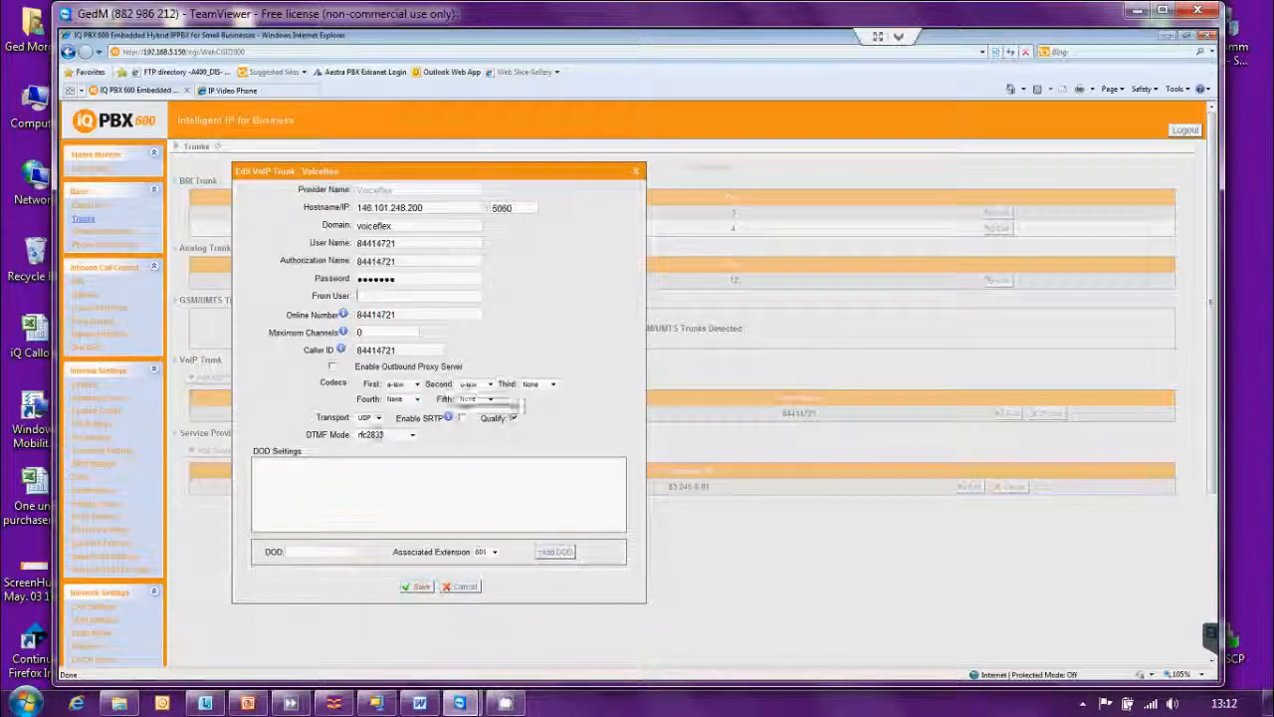
pyautogui.click(333, 367)
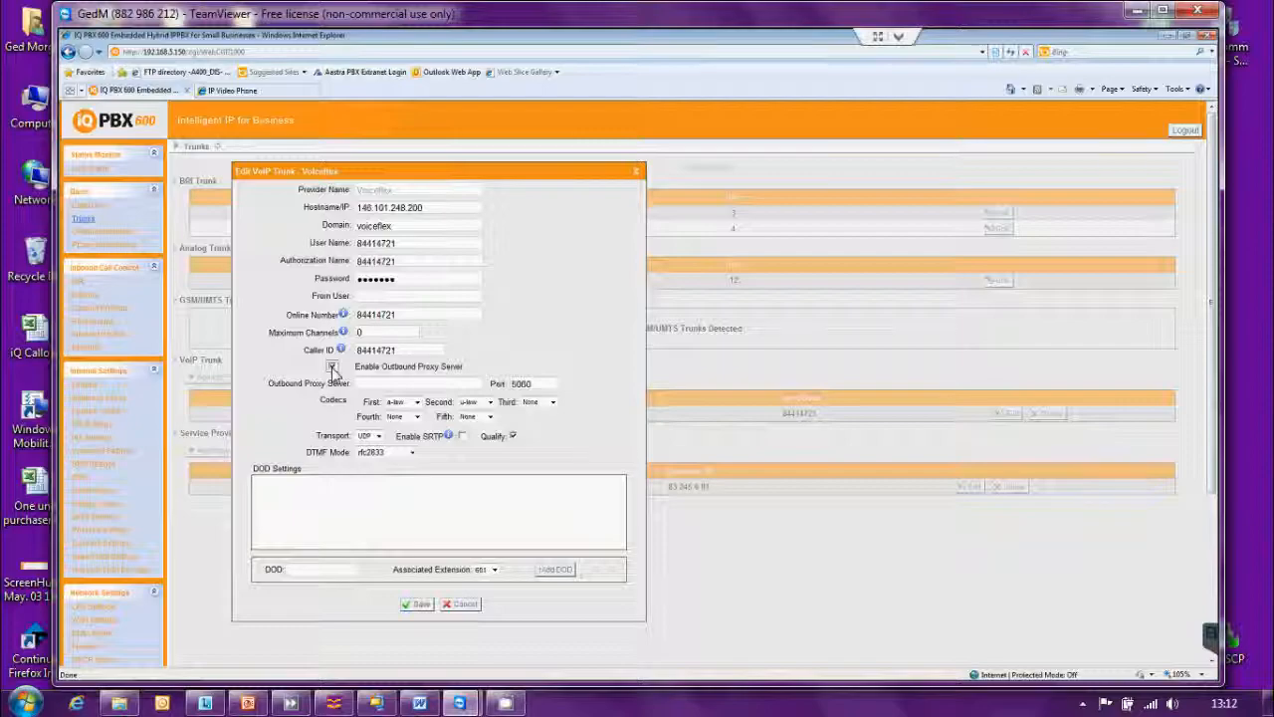
pyautogui.click(333, 368)
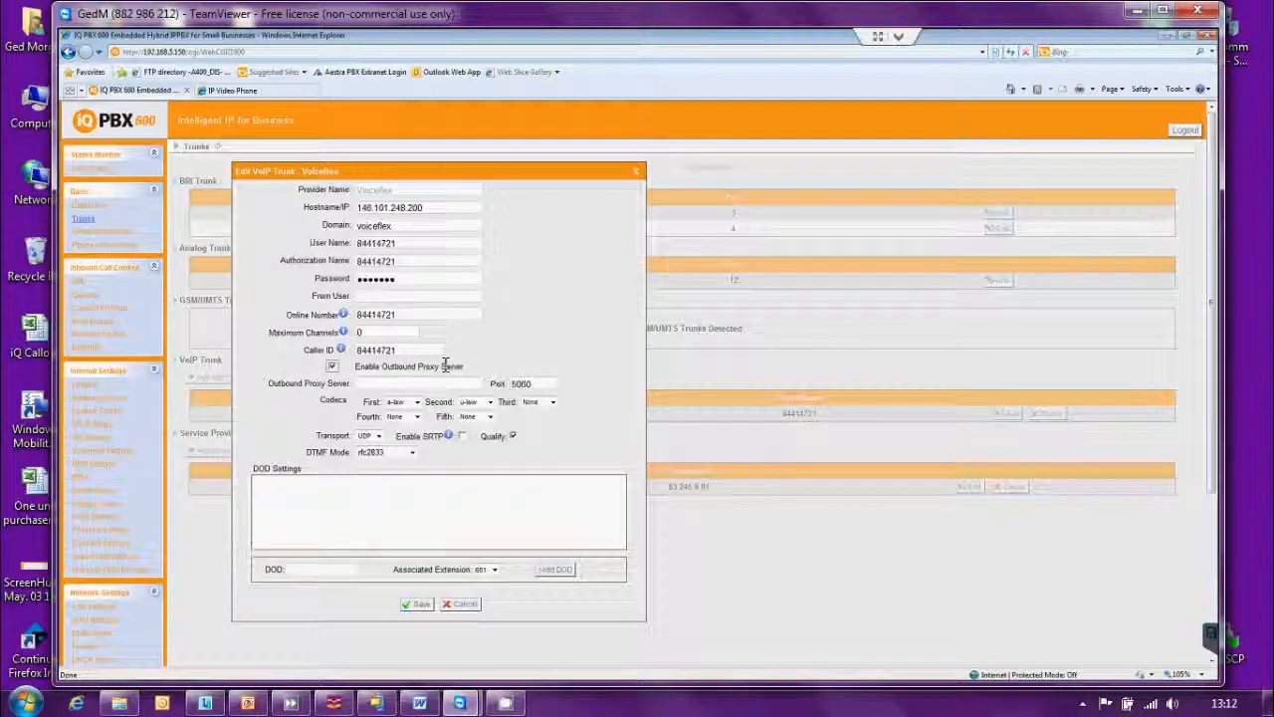
pyautogui.click(398, 383)
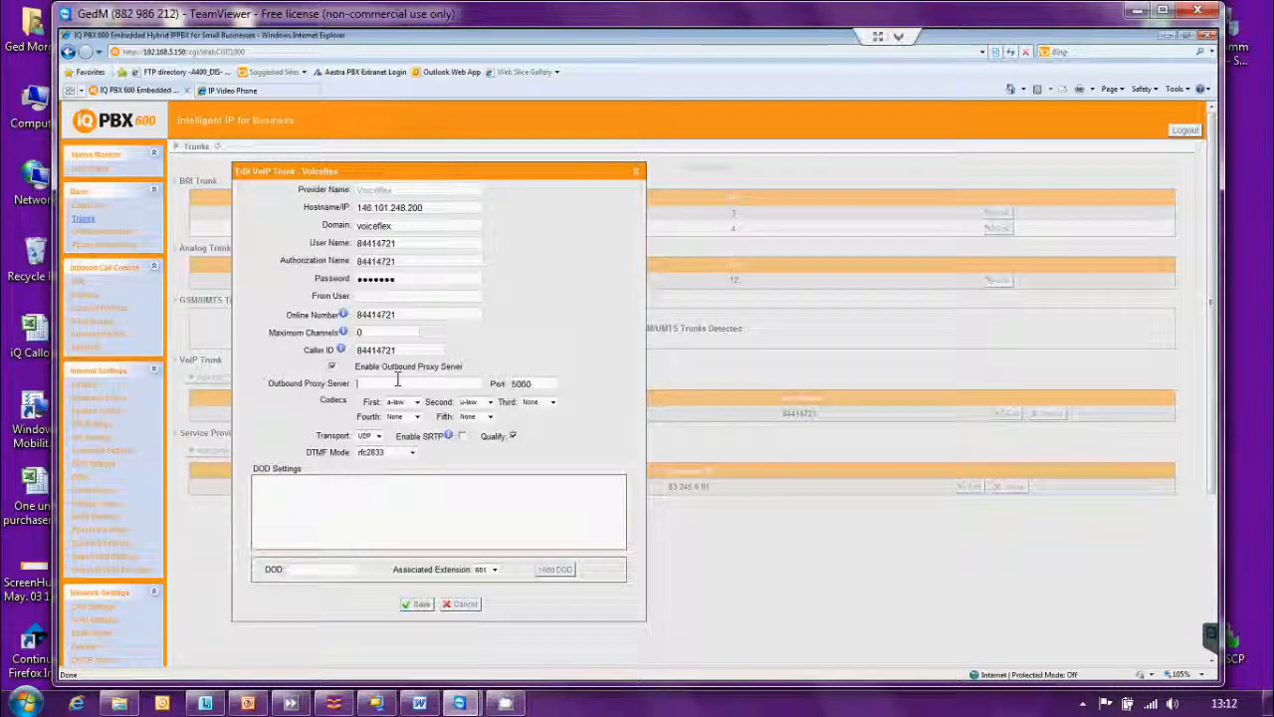
pyautogui.click(332, 367)
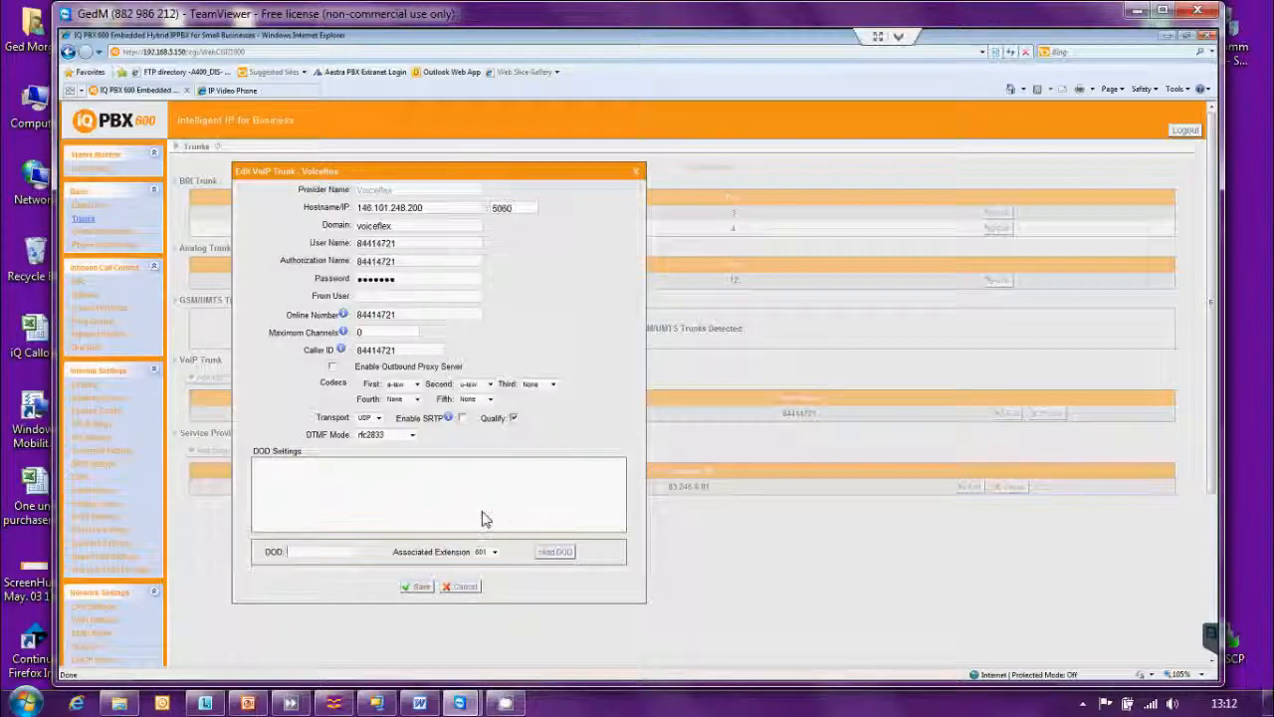
pyautogui.click(417, 589)
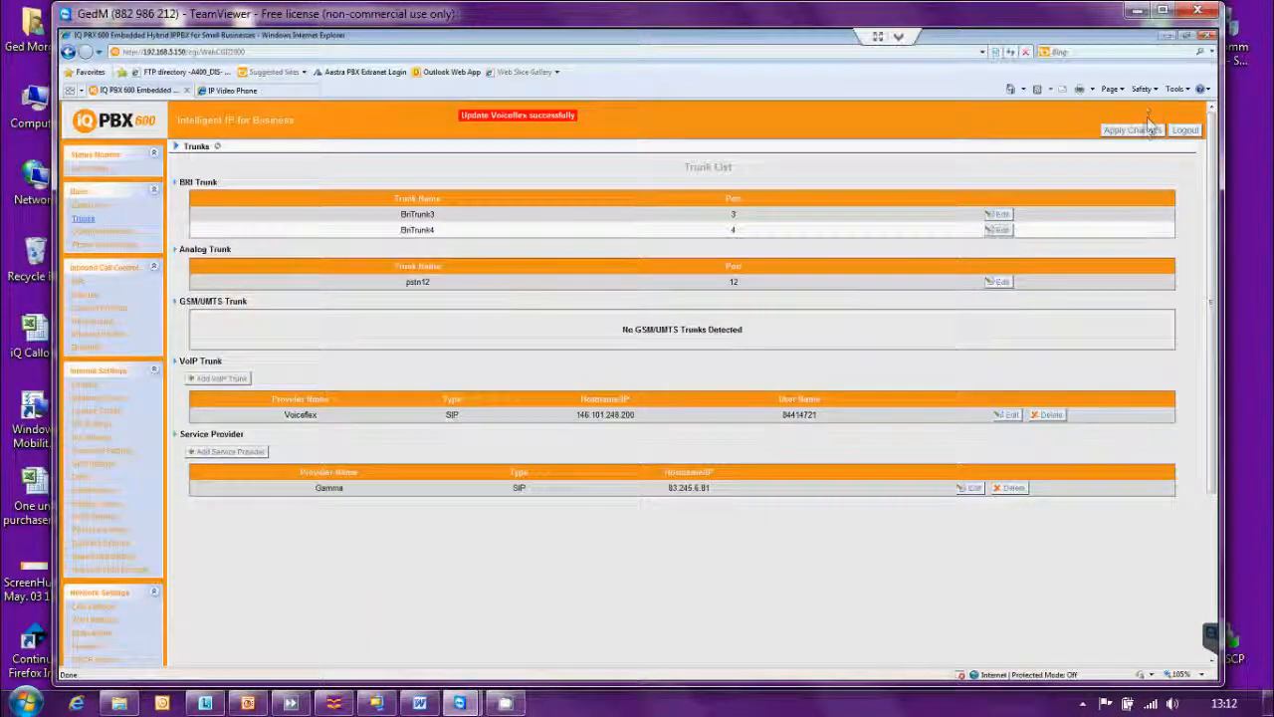
# Apply the saved changes, then scroll the Trunk List to the VoIP Trunk section showing Voiceflex.
pyautogui.click(1141, 133)
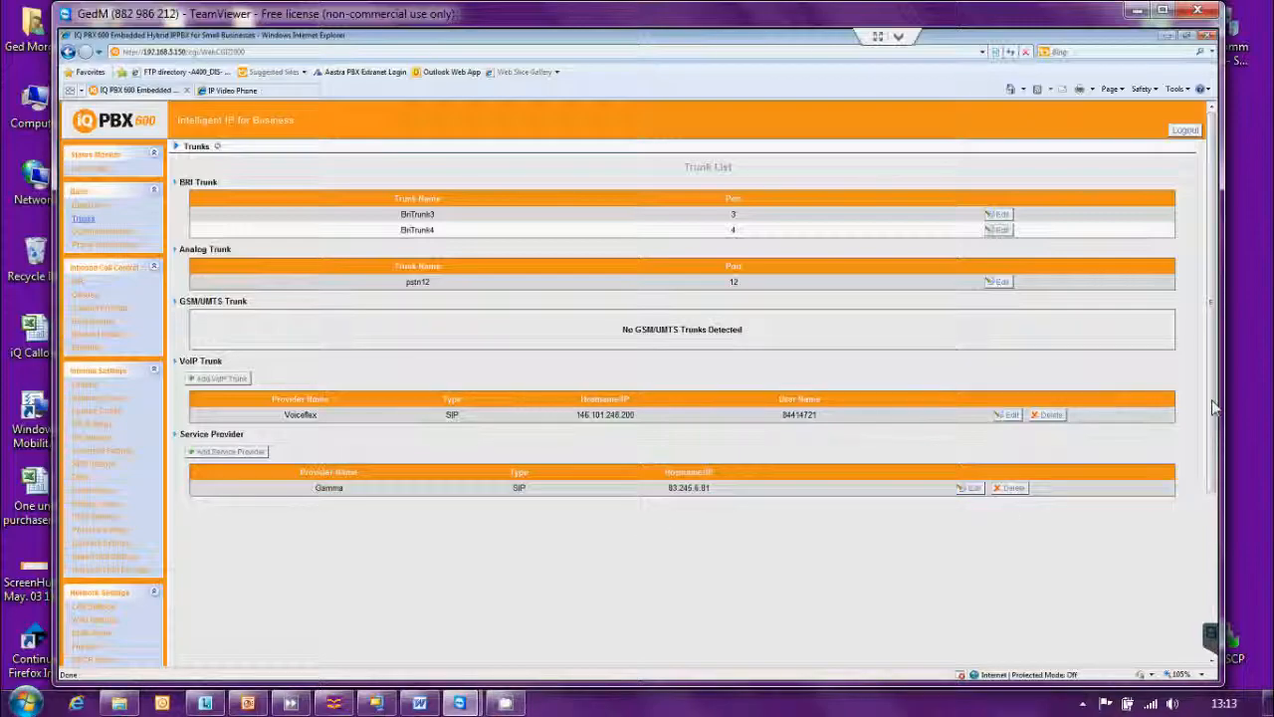
pyautogui.moveTo(1214, 406); pyautogui.dragTo(1215, 632)
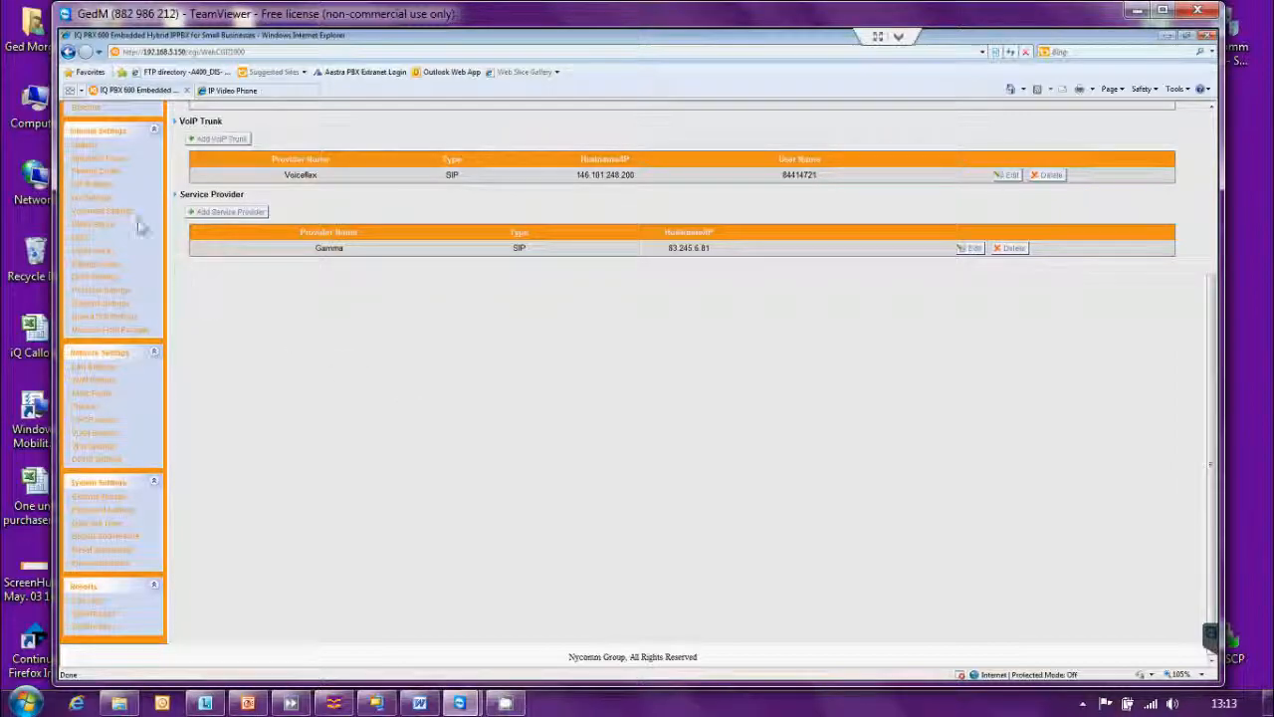
# Open SIP Settings, check the Register Timeout value of 900, and scroll down to Codecs.
pyautogui.click(95, 186)
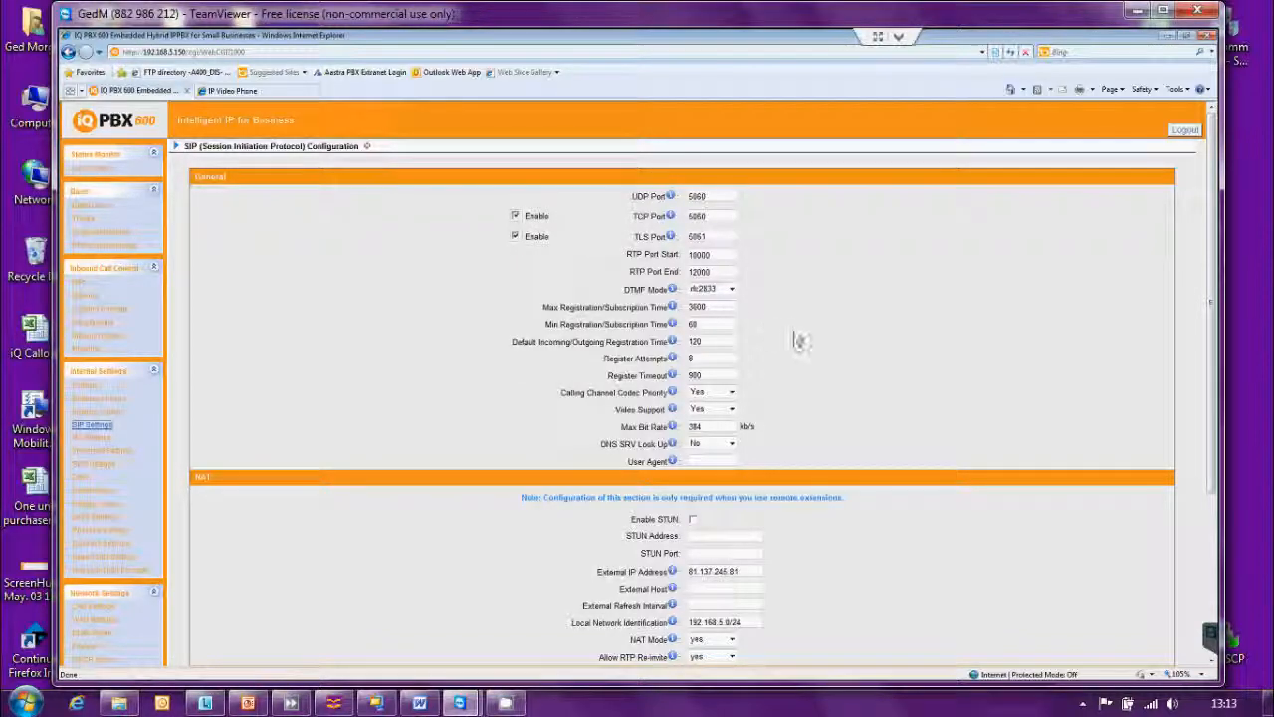
pyautogui.click(715, 375)
pyautogui.doubleClick(694, 374)
pyautogui.moveTo(673, 378)
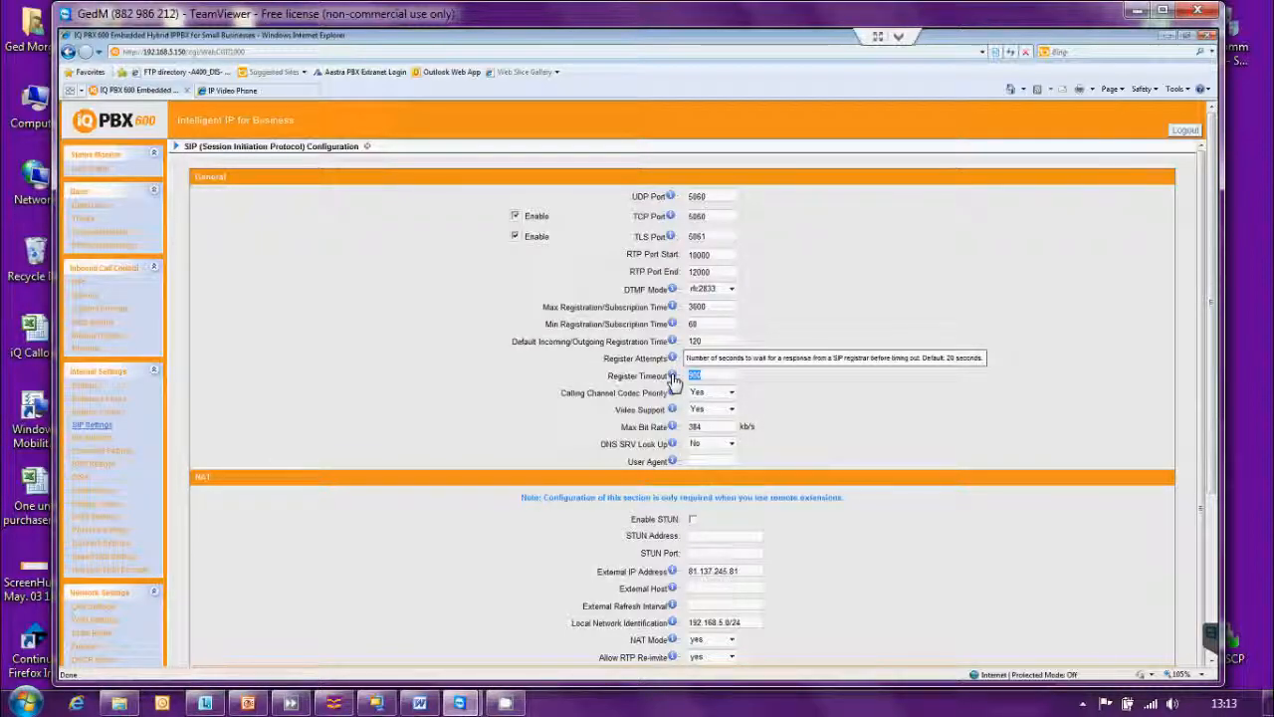
pyautogui.click(723, 375)
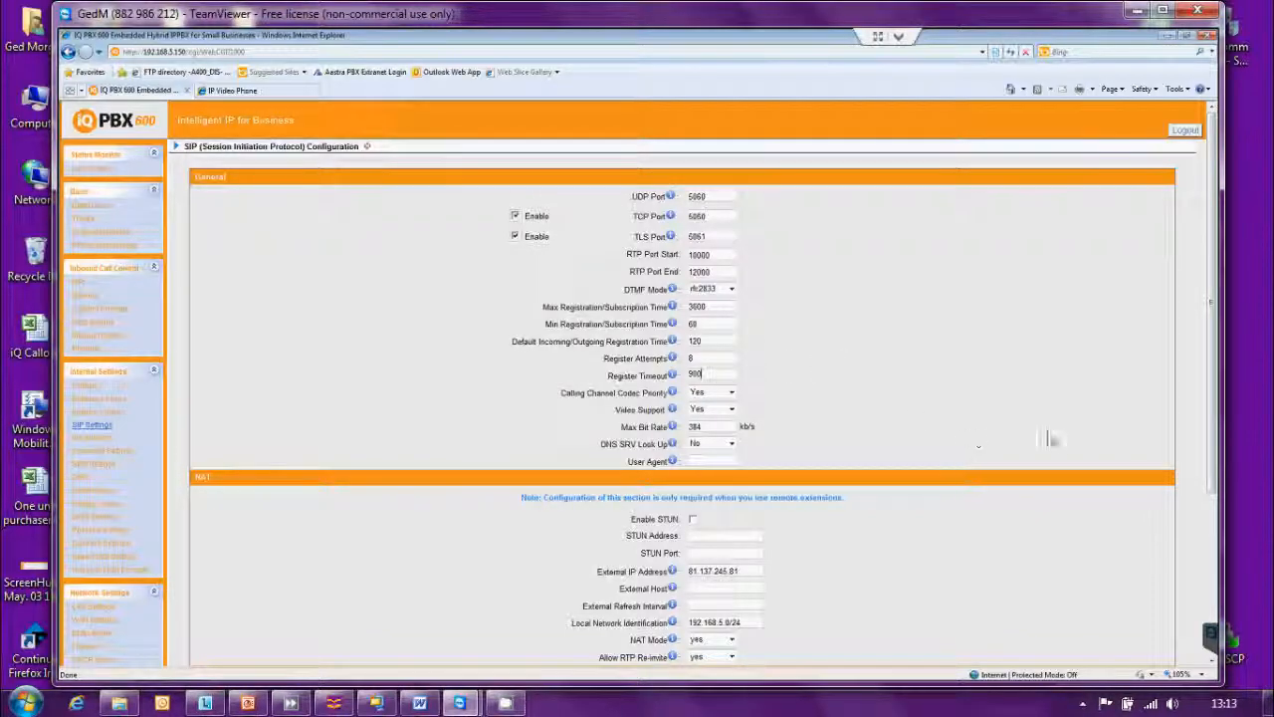
pyautogui.click(1213, 661)
pyautogui.scroll(-5, 1213, 661)
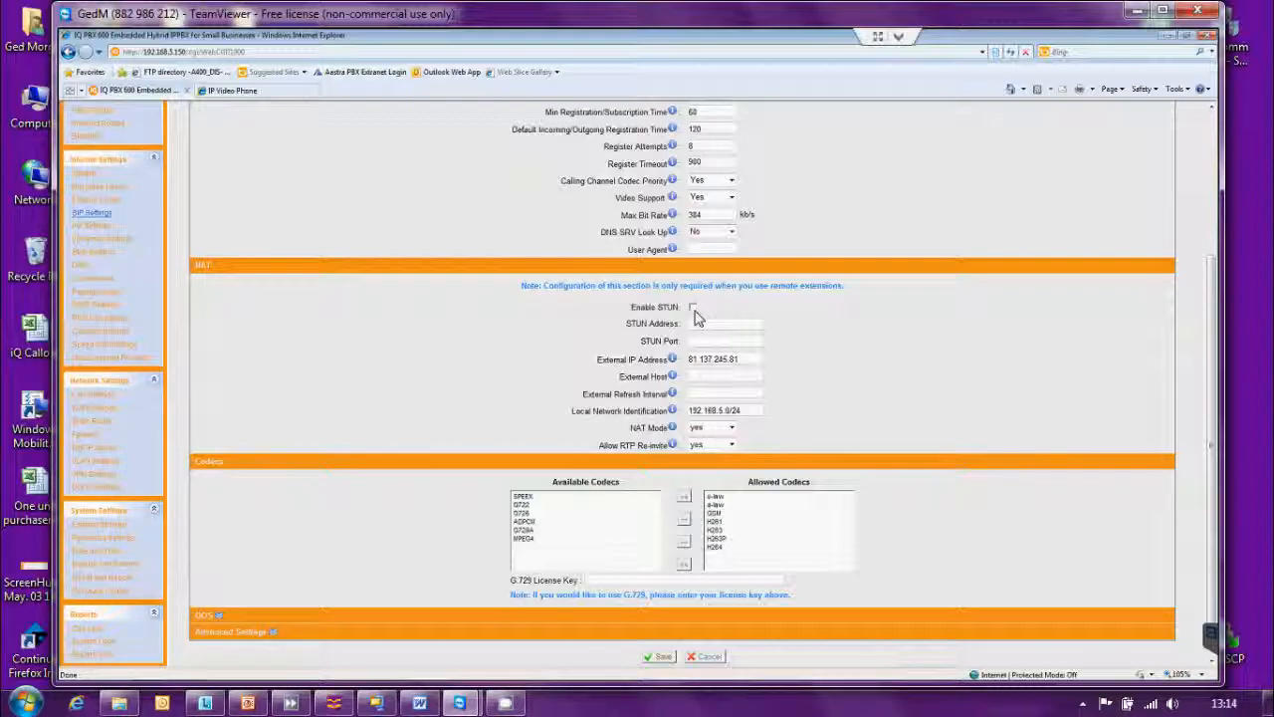
pyautogui.click(694, 308)
pyautogui.doubleClick(697, 340)
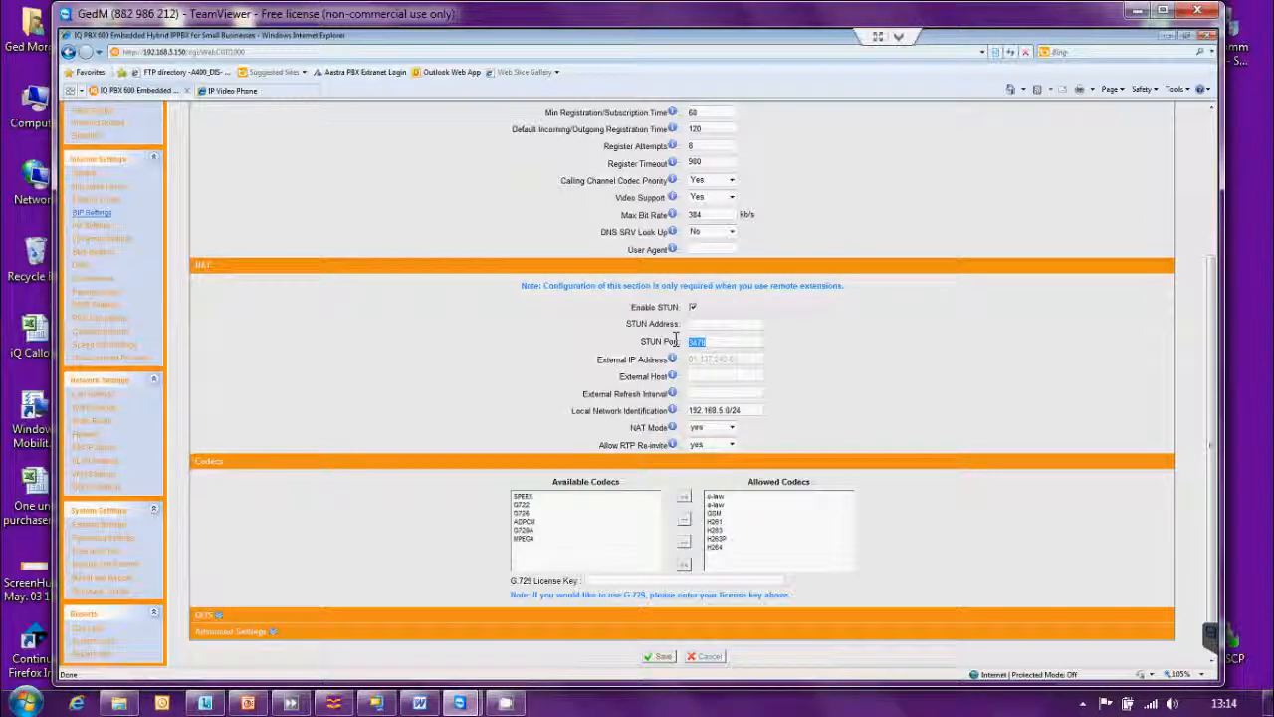
pyautogui.press('Delete')
pyautogui.click(693, 308)
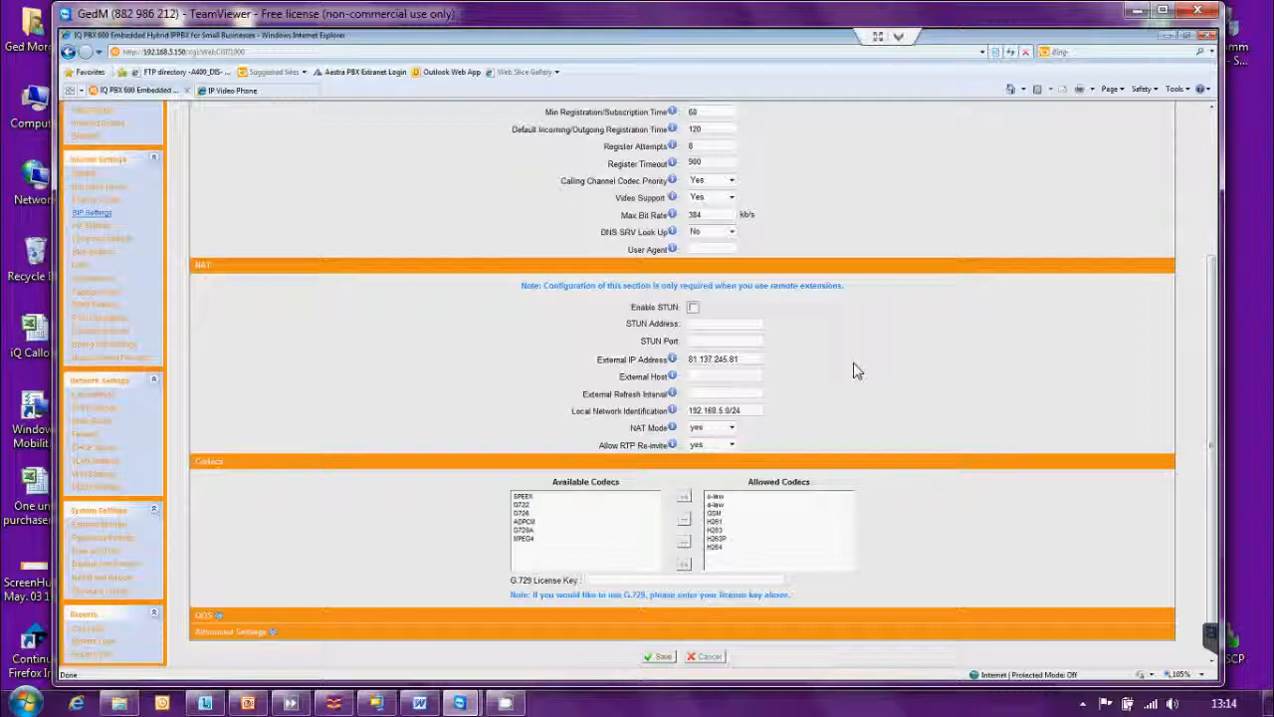
pyautogui.moveTo(674, 367)
pyautogui.moveTo(688, 411); pyautogui.dragTo(736, 410)
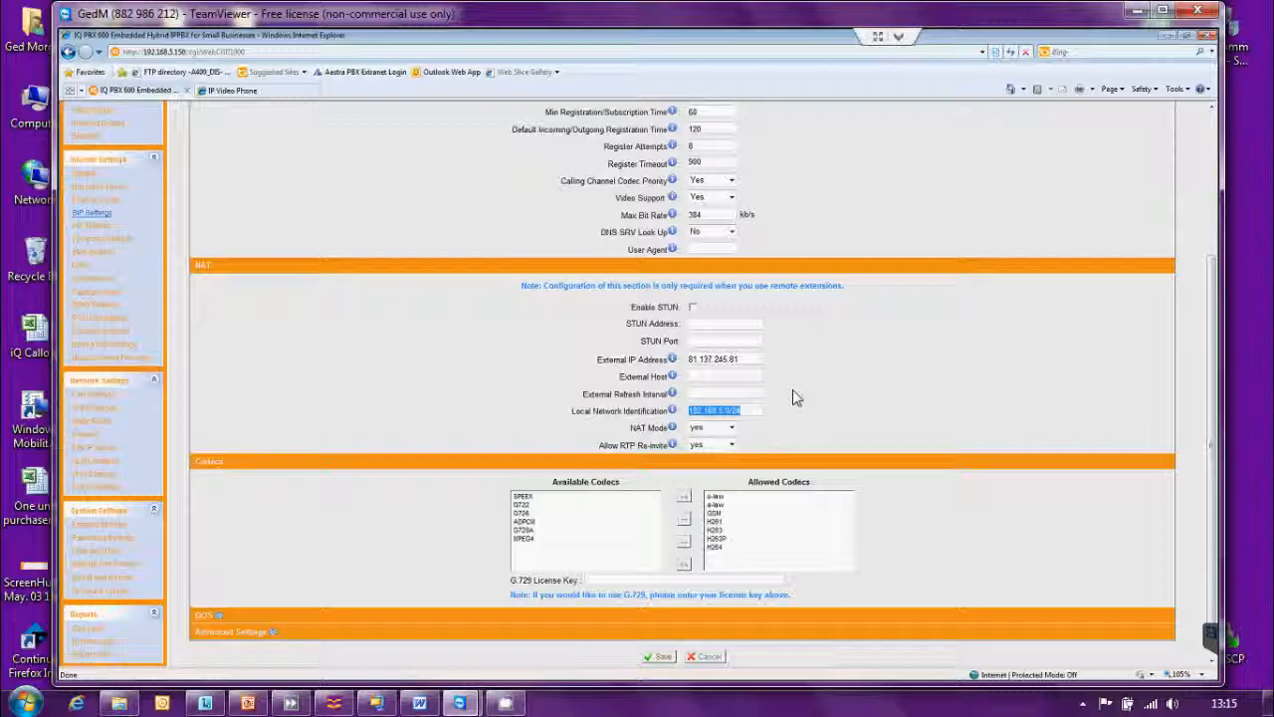
pyautogui.click(761, 406)
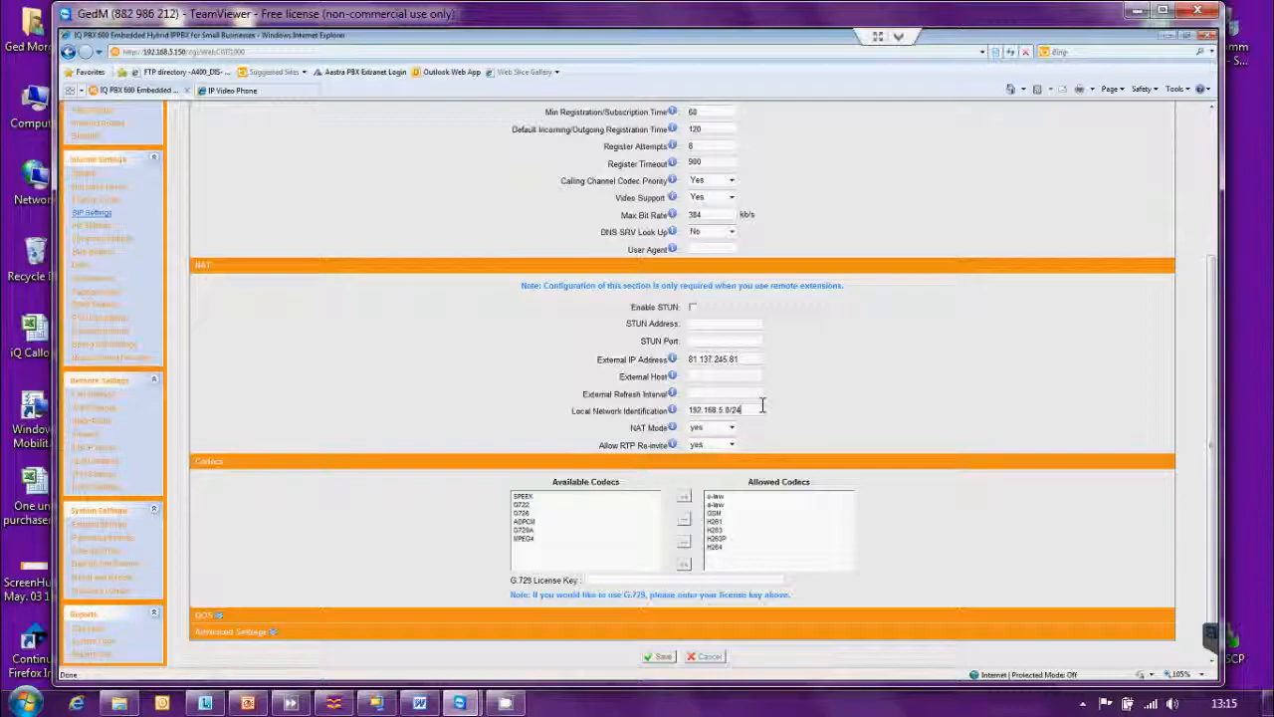
# Expand Advanced Settings to review To Field INVITE, Session-timers Accept, Session-expires 1800 and Session-minse 90.
pyautogui.moveTo(673, 433)
pyautogui.click(273, 637)
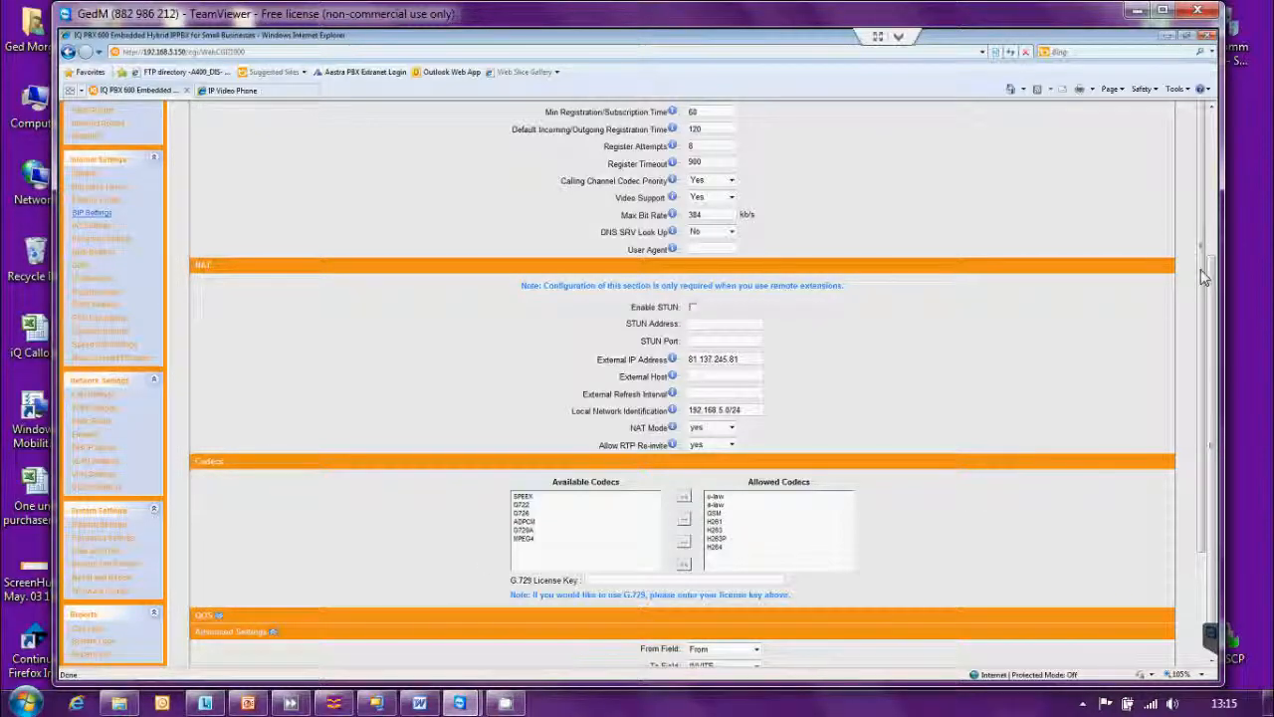
pyautogui.moveTo(1204, 279); pyautogui.dragTo(1205, 623)
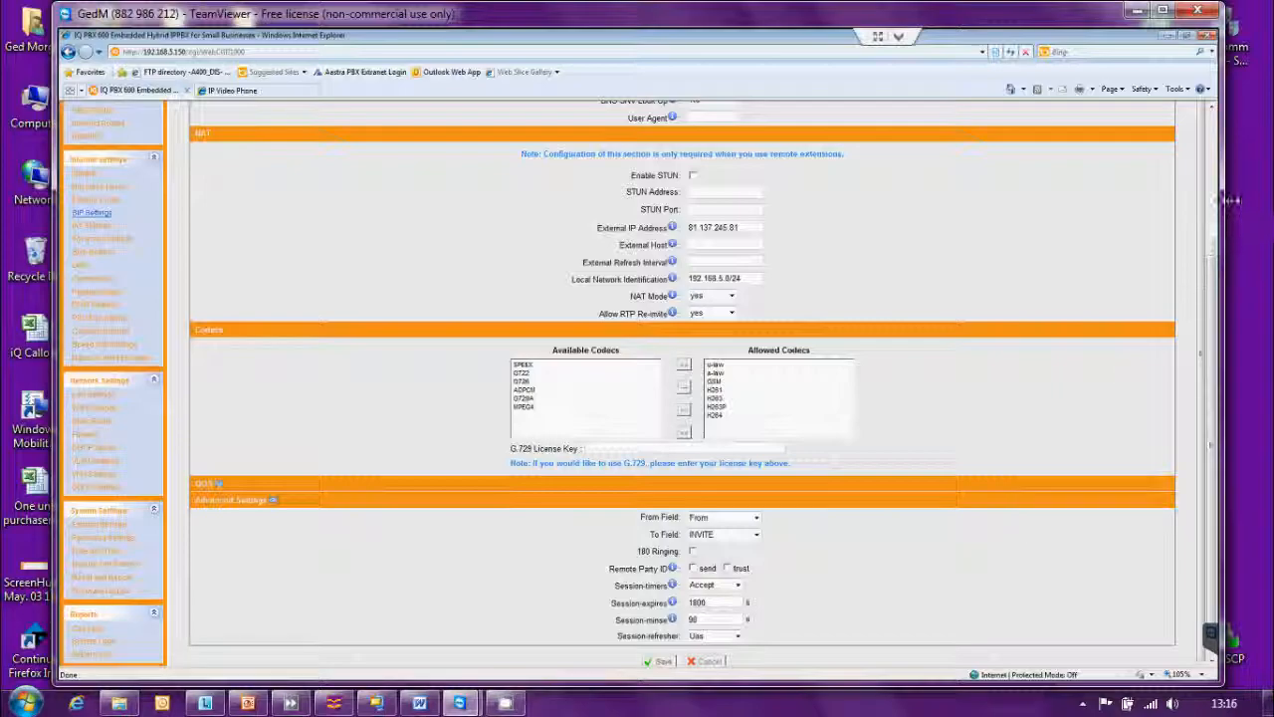
pyautogui.scroll(3, 1215, 190)
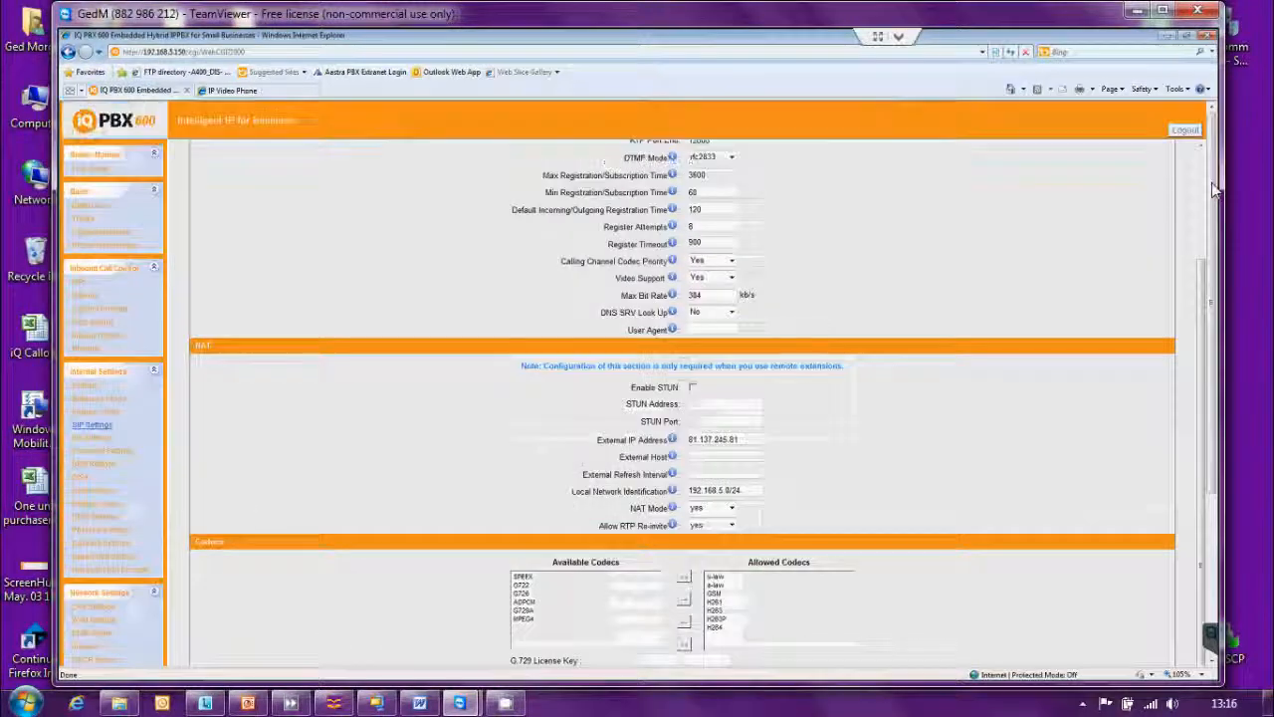